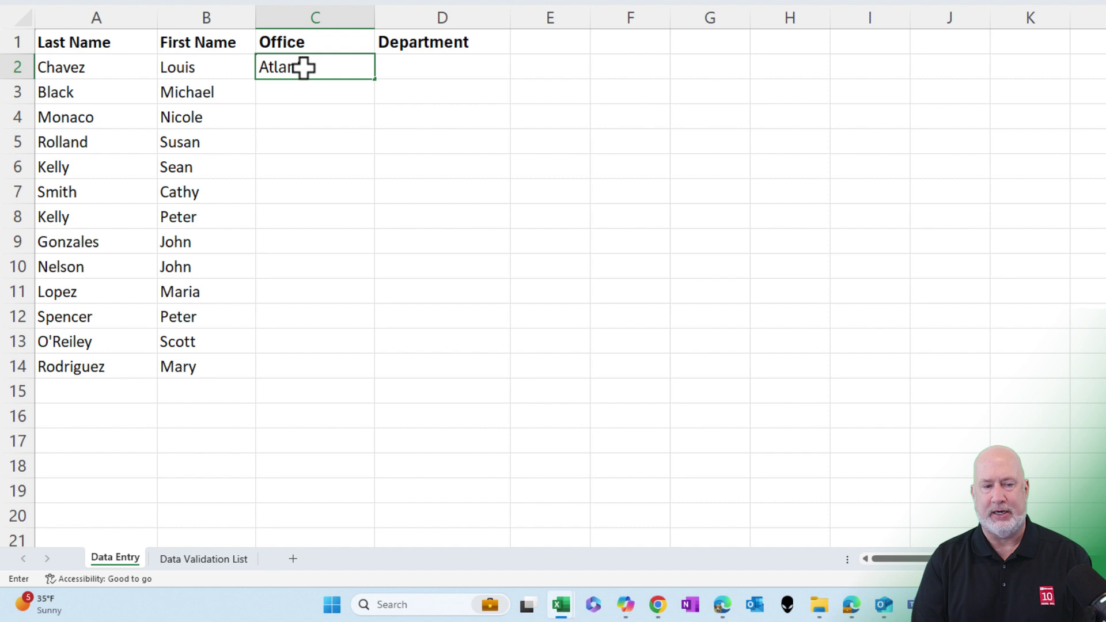
- Enter the test city Atlanta in C2, then return to cell C2
{"action": "key", "text": "Return"}
{"action": "left_click", "coordinate": [305, 68]}
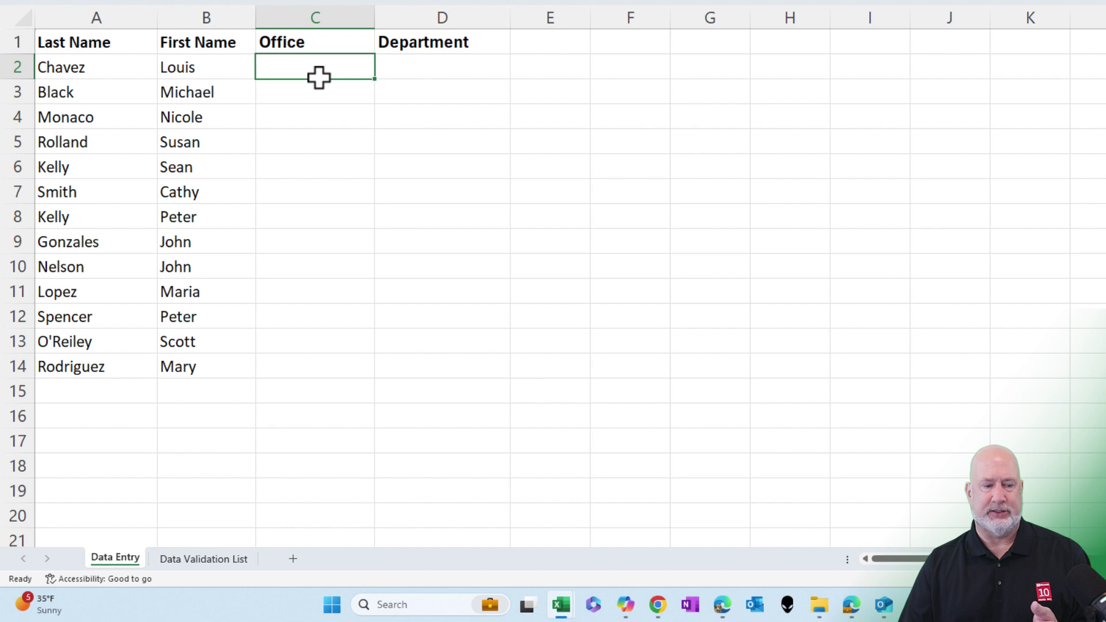
- Sort the City list A to Z, confirm it ends at Yuma in row 337, and return to Data Entry
{"action": "left_click", "coordinate": [226, 561]}
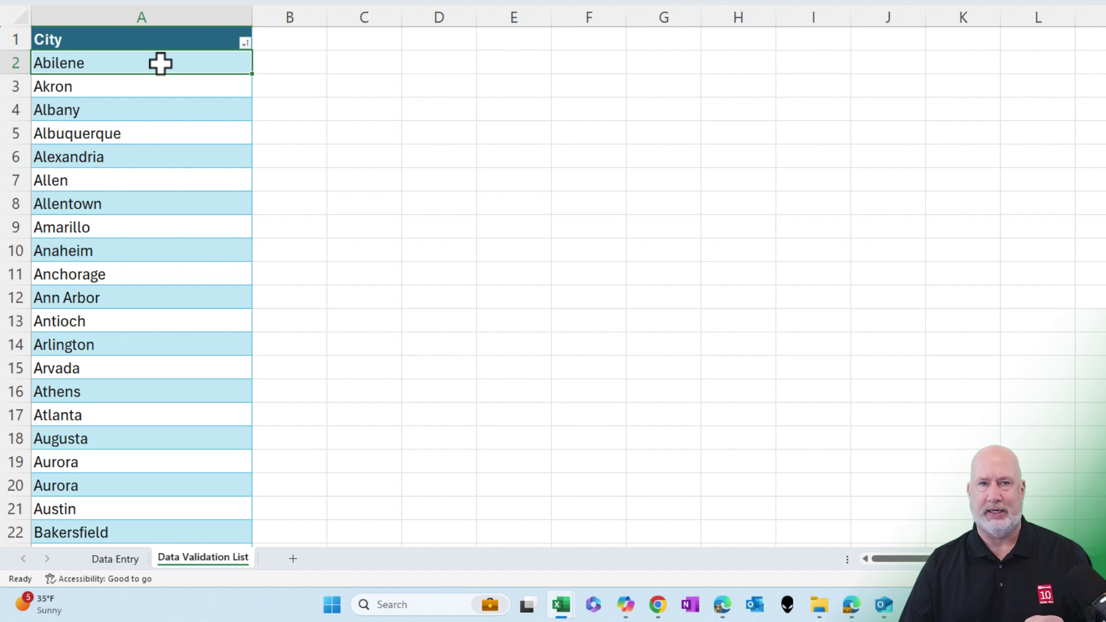
{"action": "left_click", "coordinate": [245, 45]}
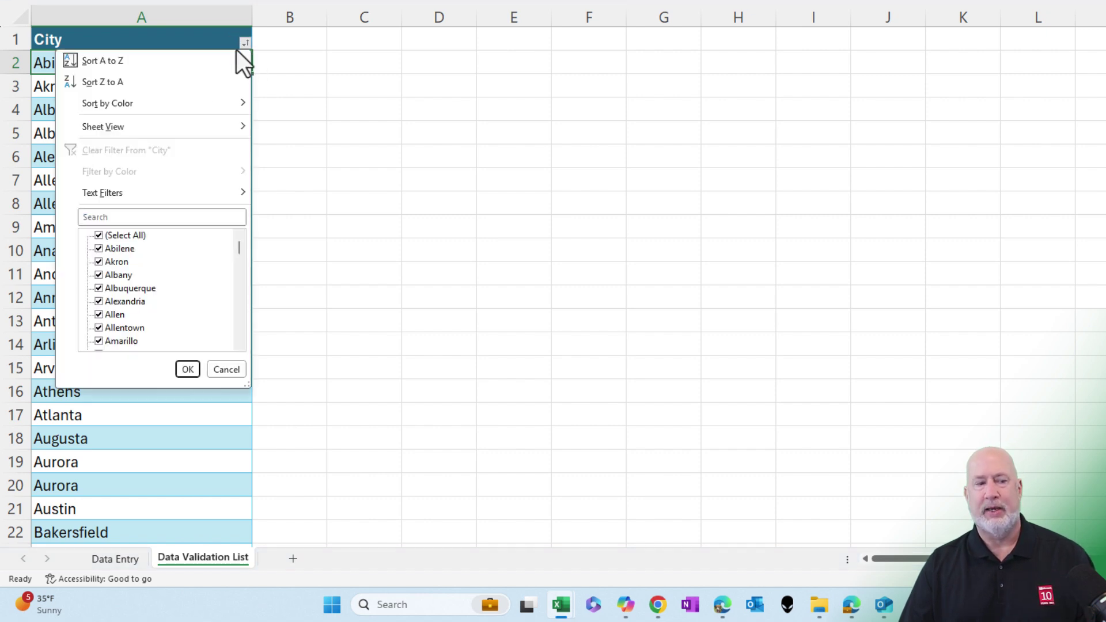
{"action": "left_click", "coordinate": [132, 64]}
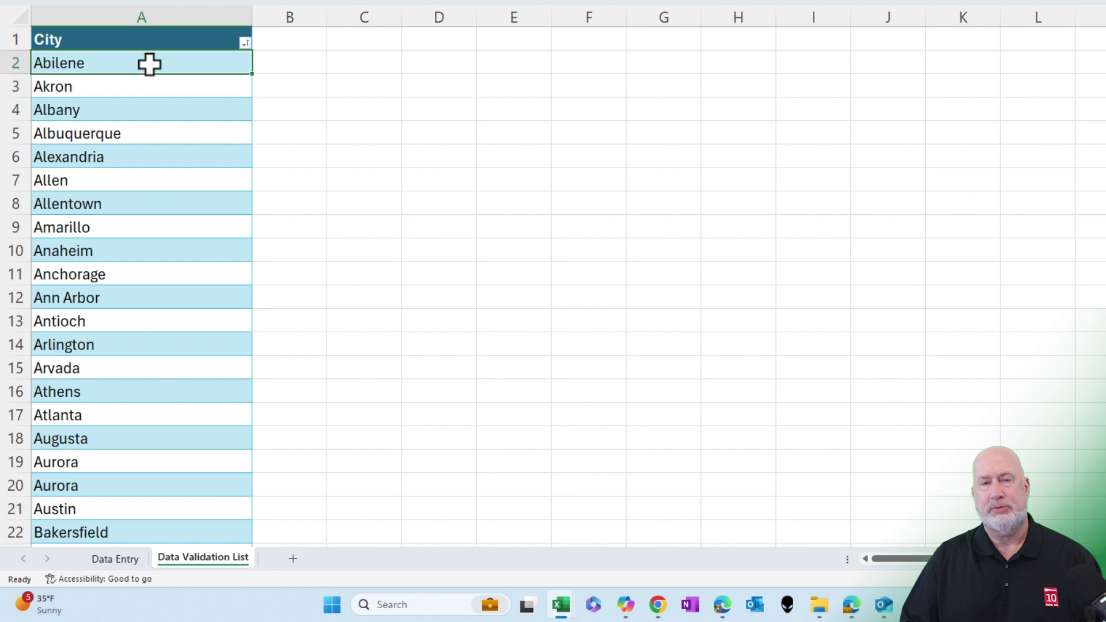
{"action": "key", "text": "ctrl+Down"}
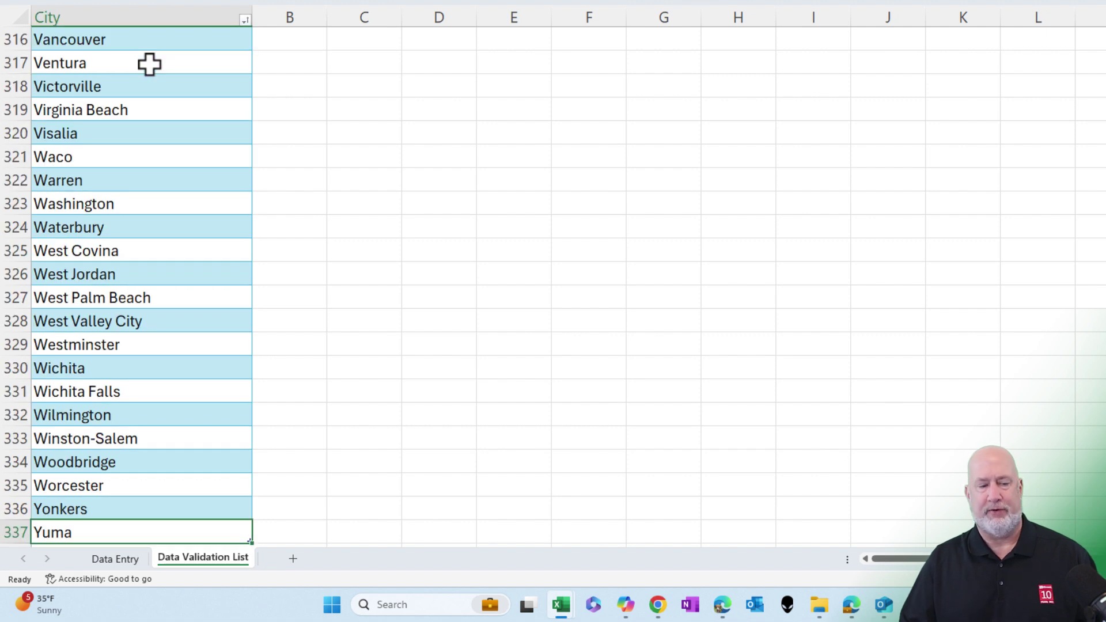
{"action": "scroll", "coordinate": [180, 69], "scroll_direction": "down", "scroll_amount": 1}
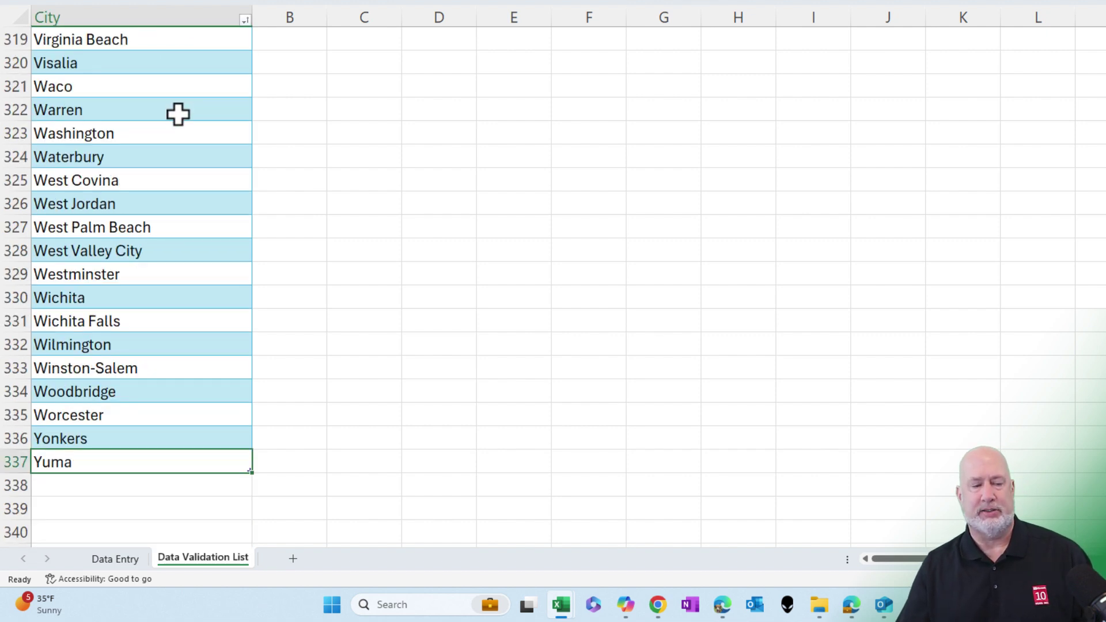
{"action": "scroll", "coordinate": [179, 113], "scroll_direction": "down", "scroll_amount": 1}
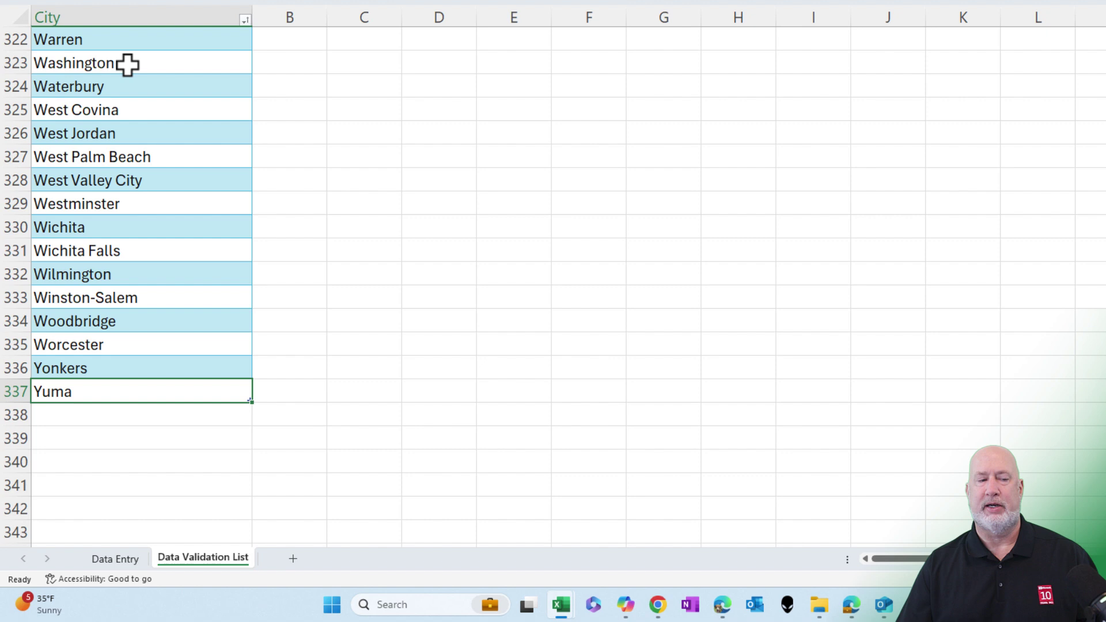
{"action": "left_click", "coordinate": [123, 231]}
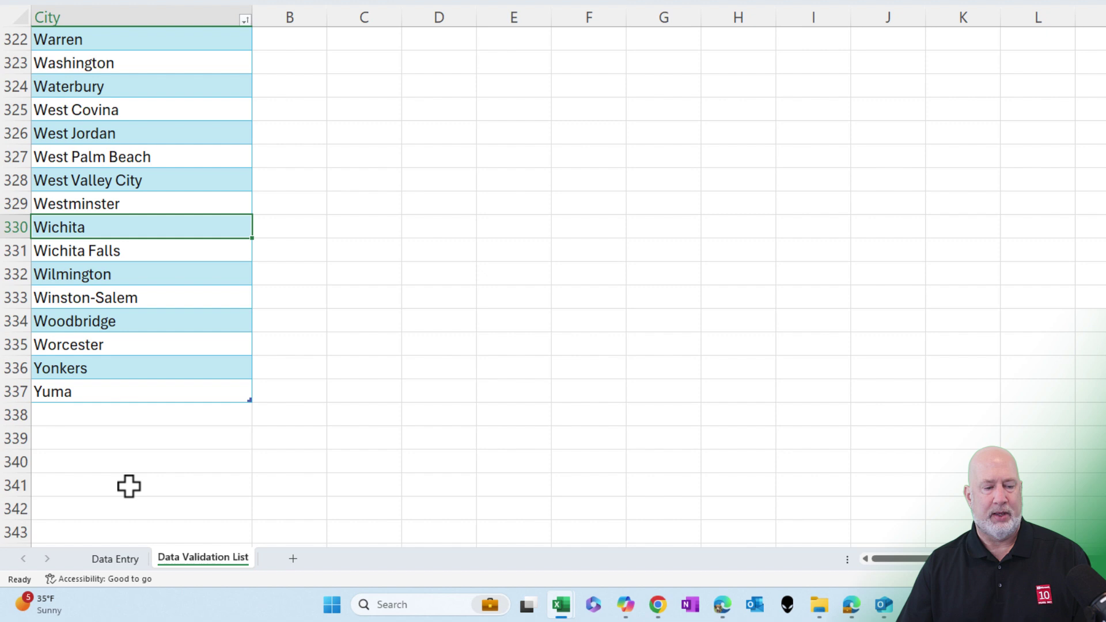
{"action": "left_click", "coordinate": [124, 561]}
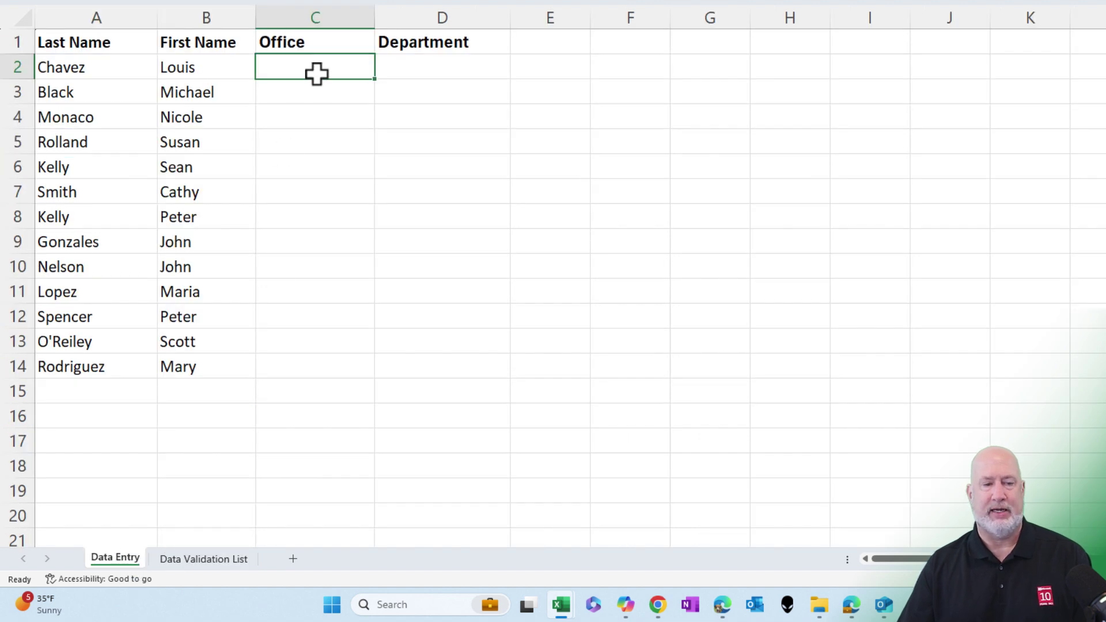
{"action": "type", "text": "Wi"}
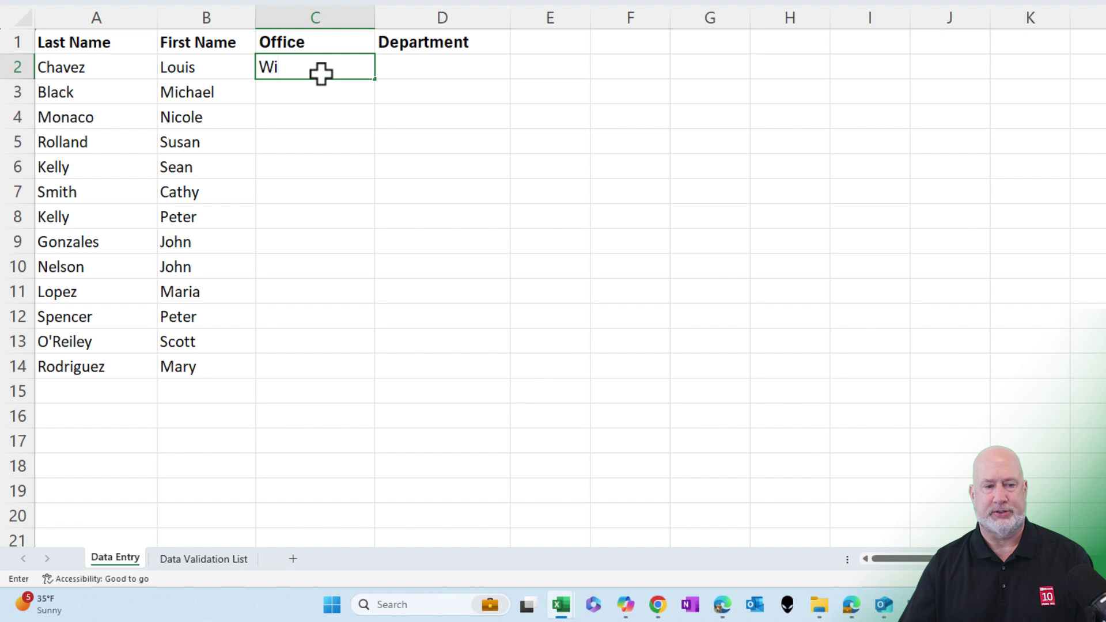
- Cancel the partial C2 entry and select the Office cells C2 through C14
{"action": "key", "text": "Escape"}
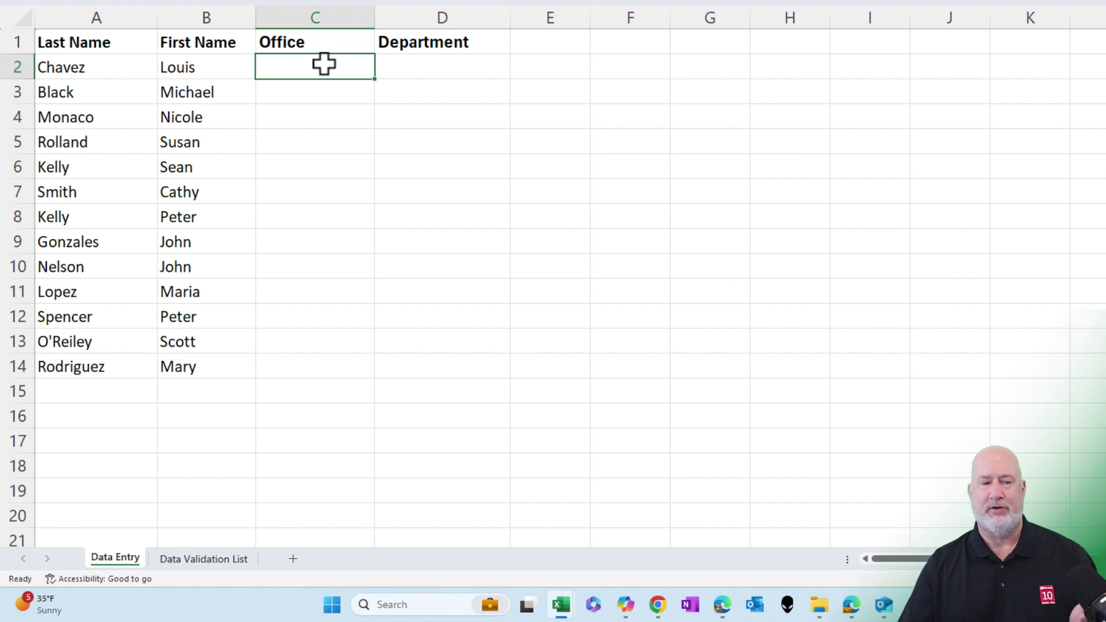
{"action": "left_click_drag", "start_coordinate": [324, 63], "coordinate": [312, 366]}
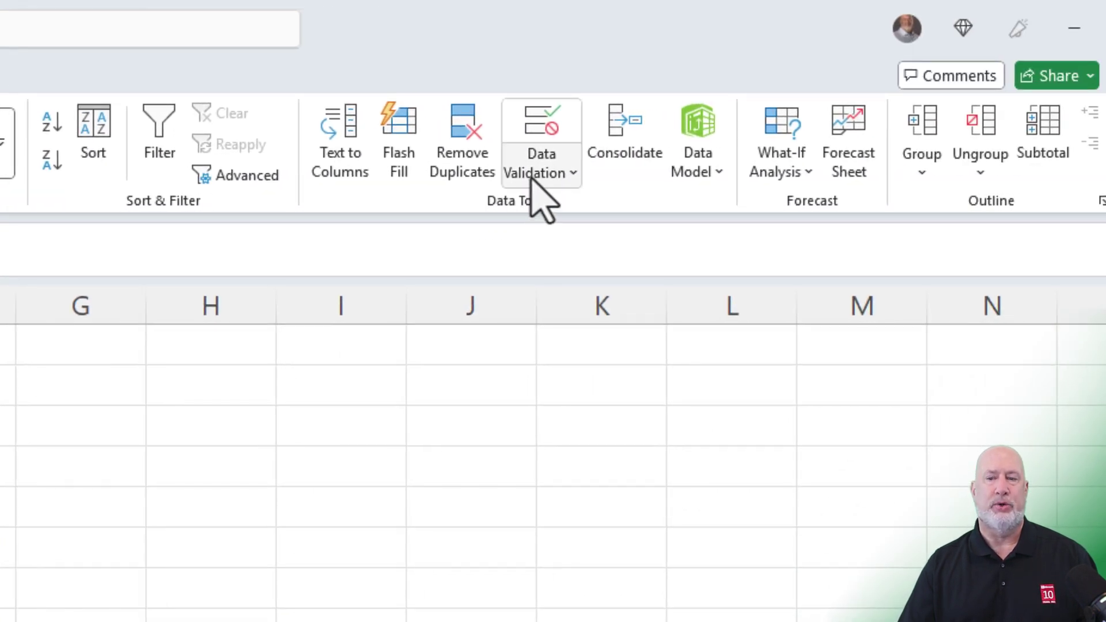
- Give C2:C14 a List validation rule sourced from City cells A2:A337 on Data Validation List
{"action": "left_click", "coordinate": [539, 191]}
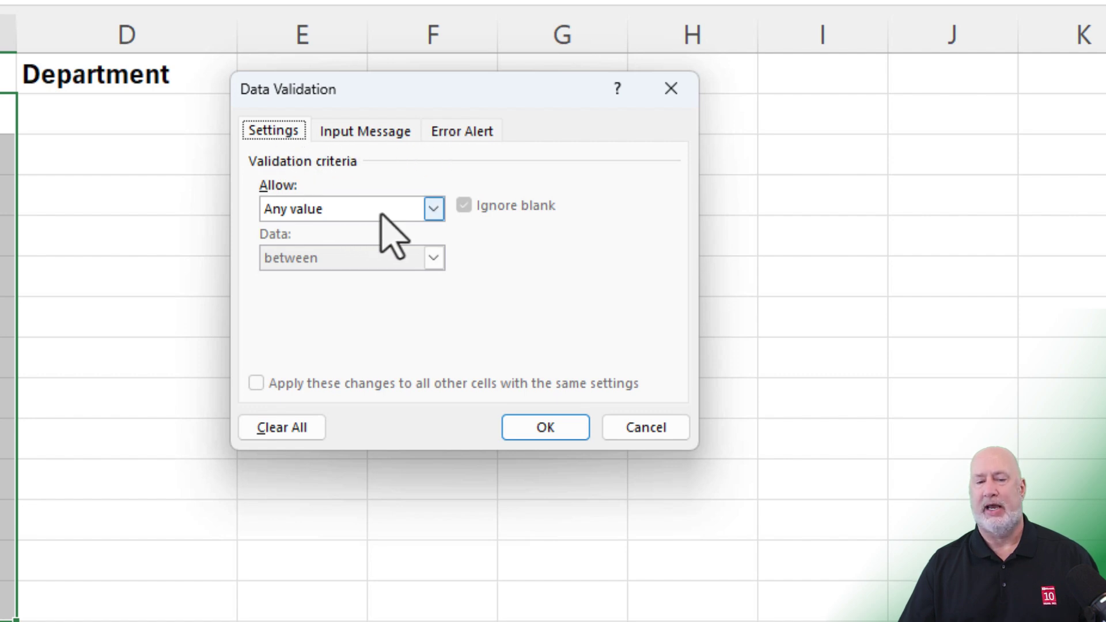
{"action": "left_click", "coordinate": [432, 211]}
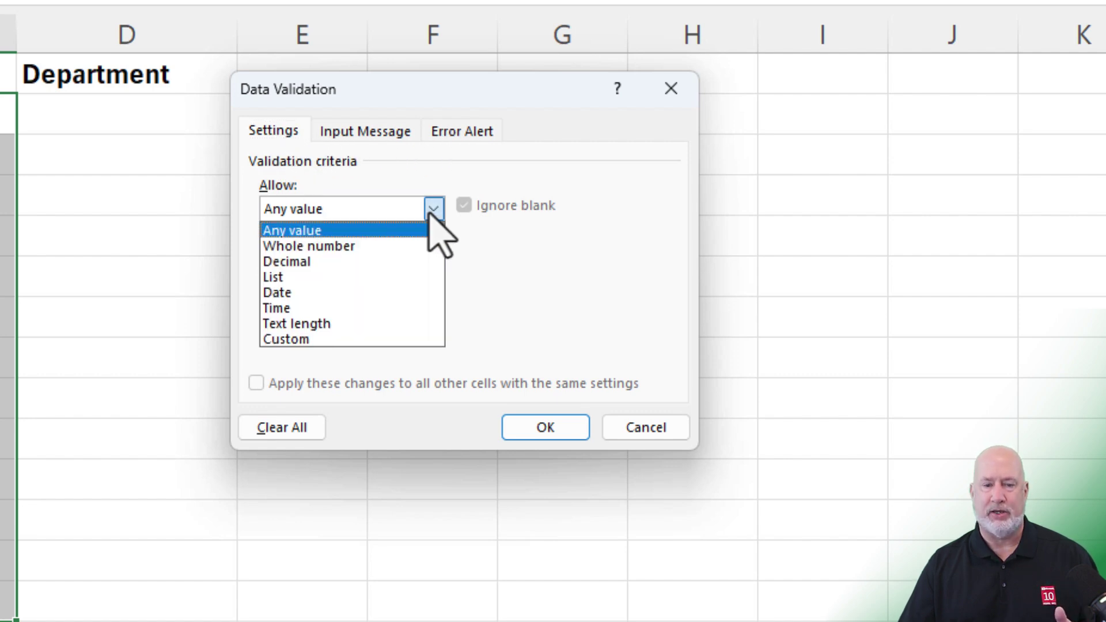
{"action": "left_click", "coordinate": [346, 279]}
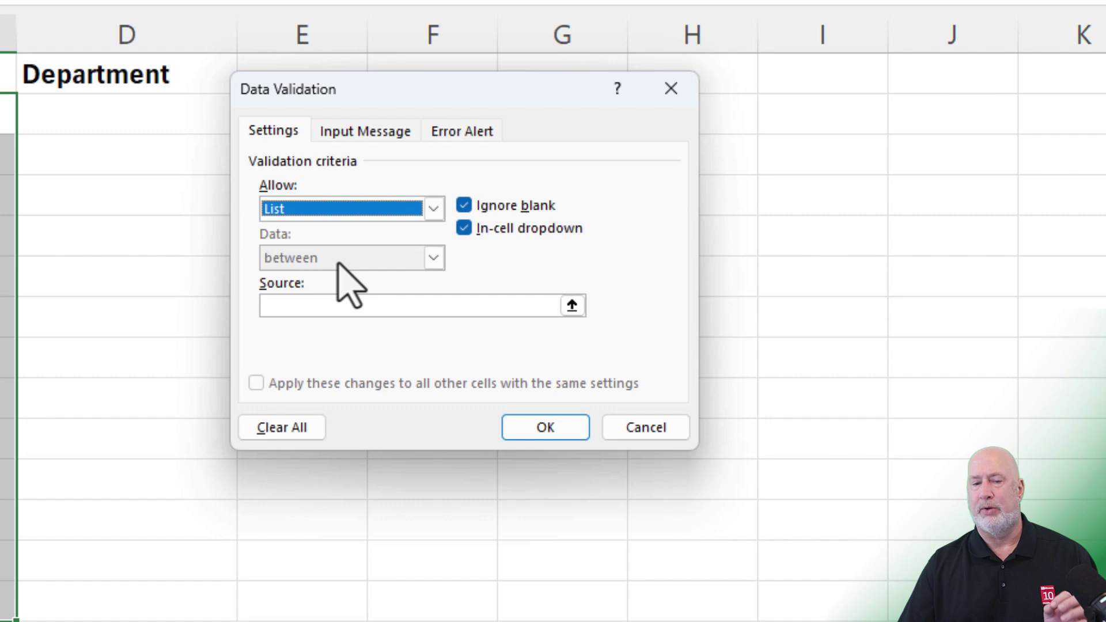
{"action": "left_click", "coordinate": [312, 307]}
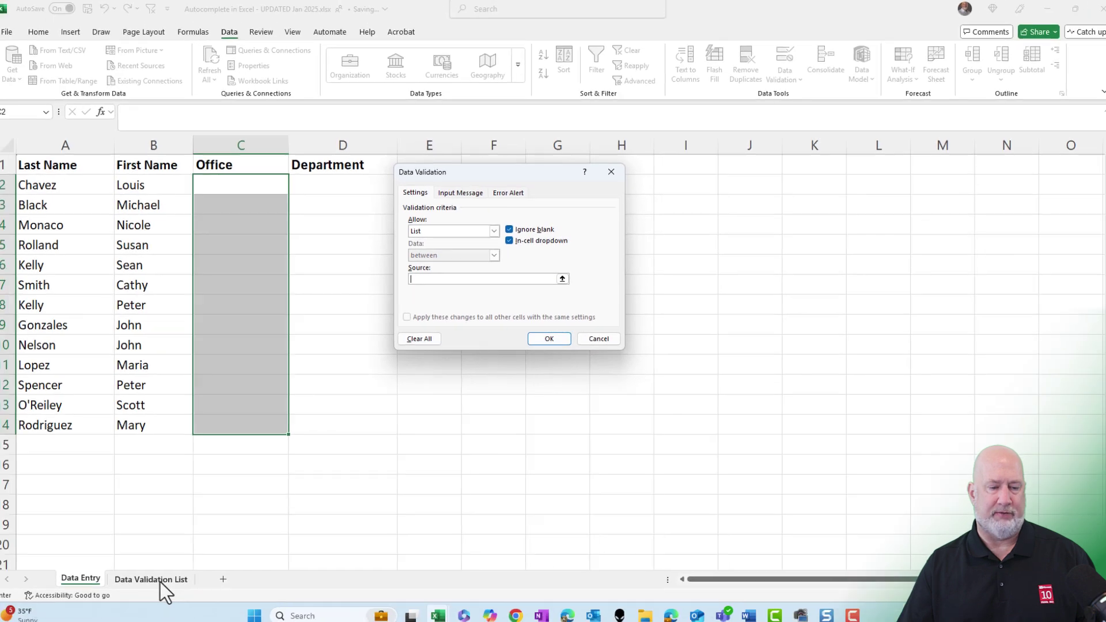
{"action": "left_click", "coordinate": [160, 580]}
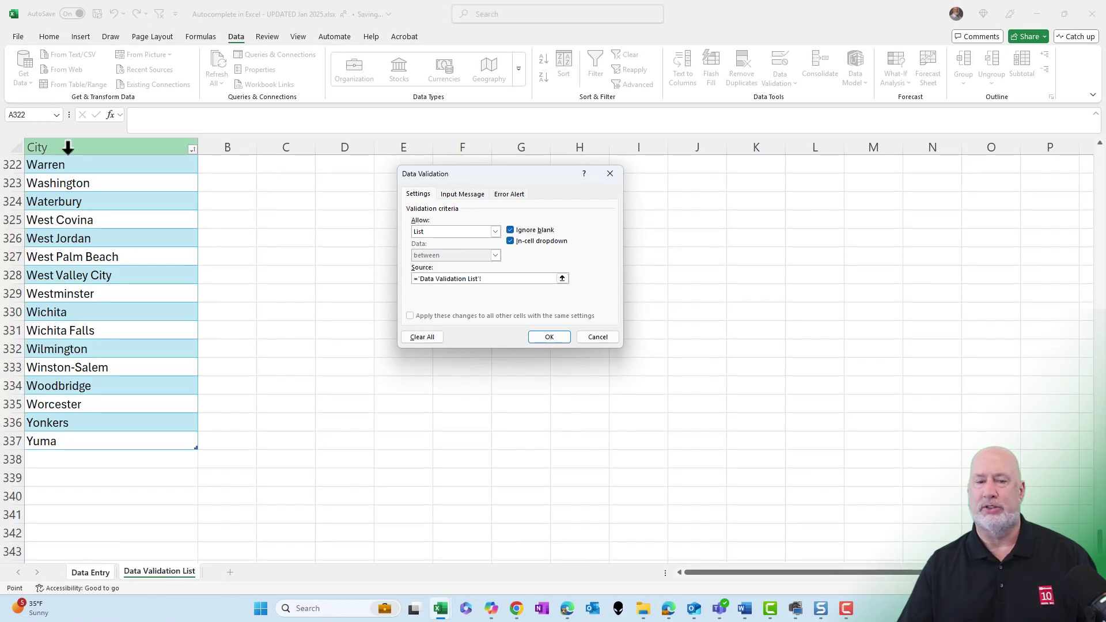
{"action": "left_click", "coordinate": [68, 147]}
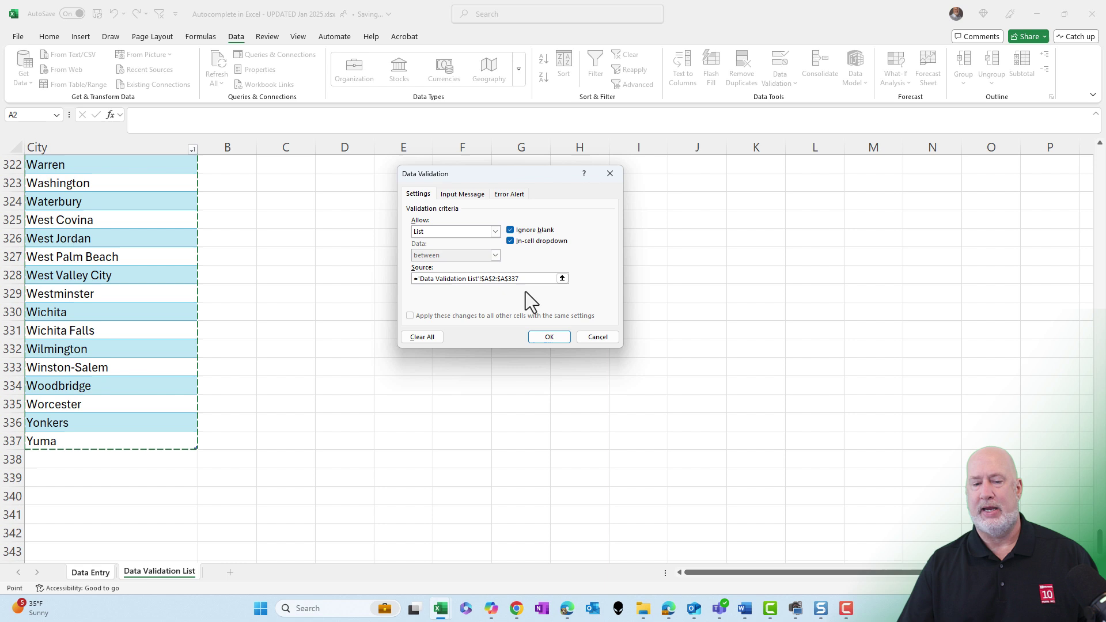
{"action": "left_click", "coordinate": [548, 336]}
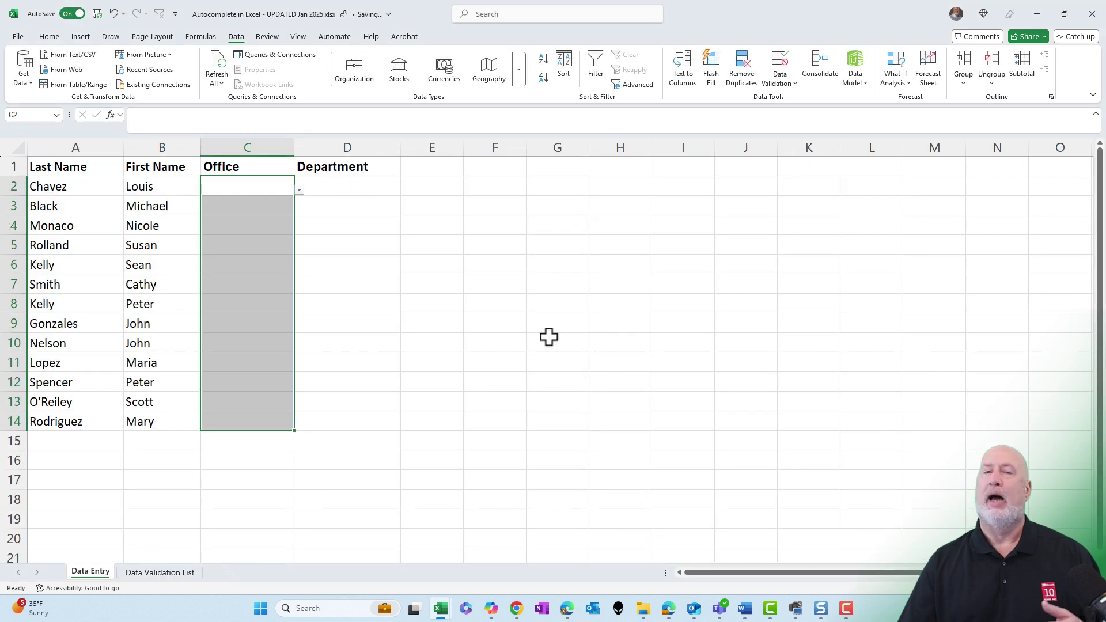
- Fill Office cell C2 with Wichita Falls from the city dropdown
{"action": "left_click", "coordinate": [248, 185]}
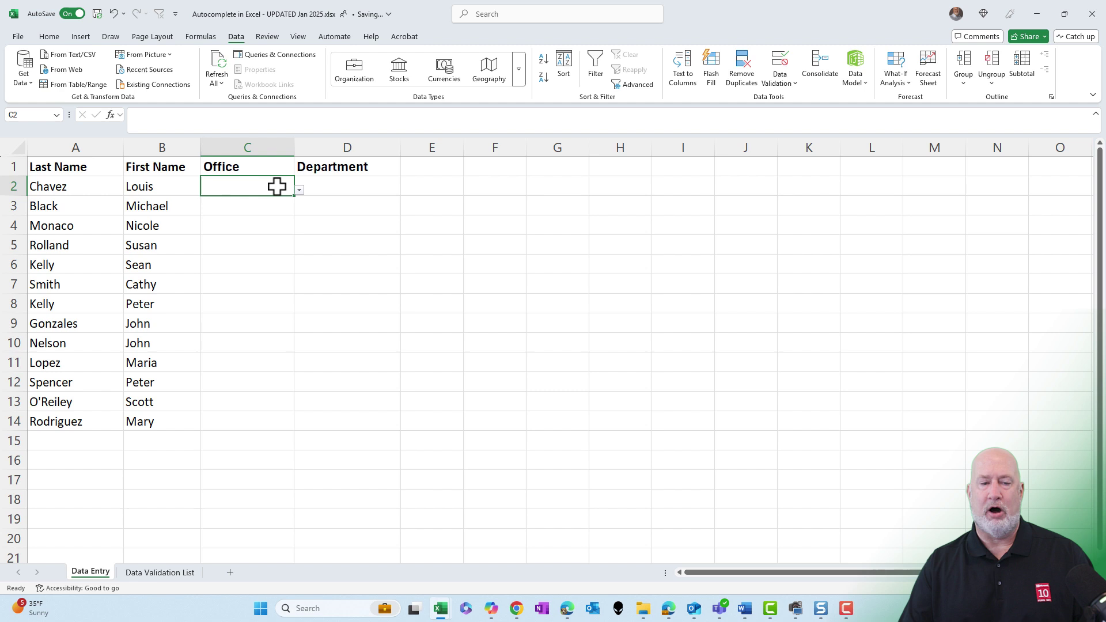
{"action": "left_click", "coordinate": [299, 190]}
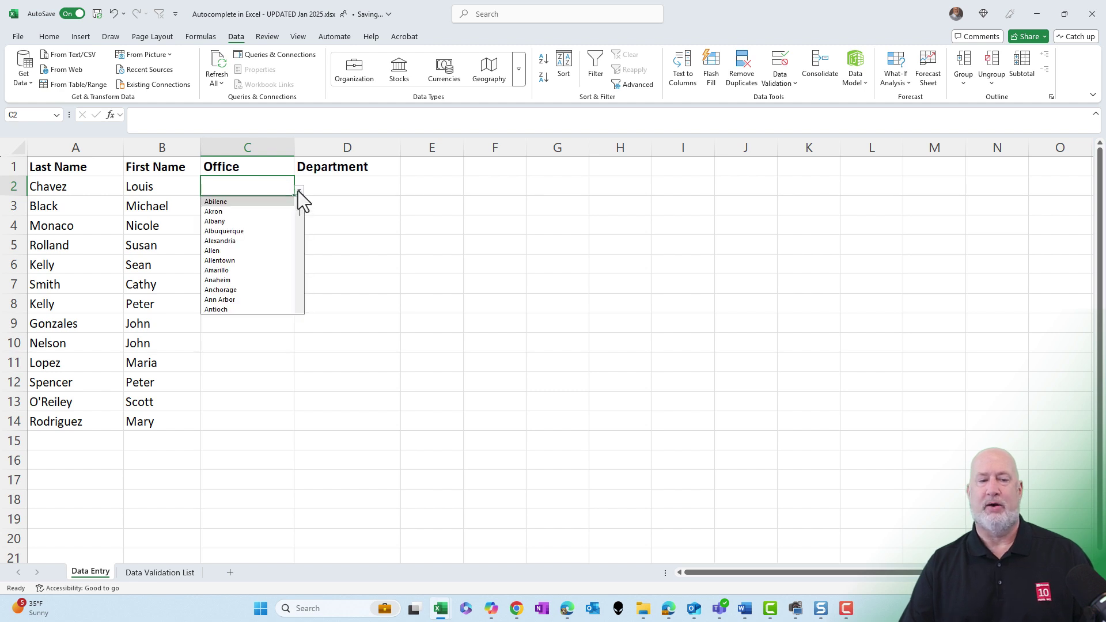
{"action": "left_click", "coordinate": [298, 190]}
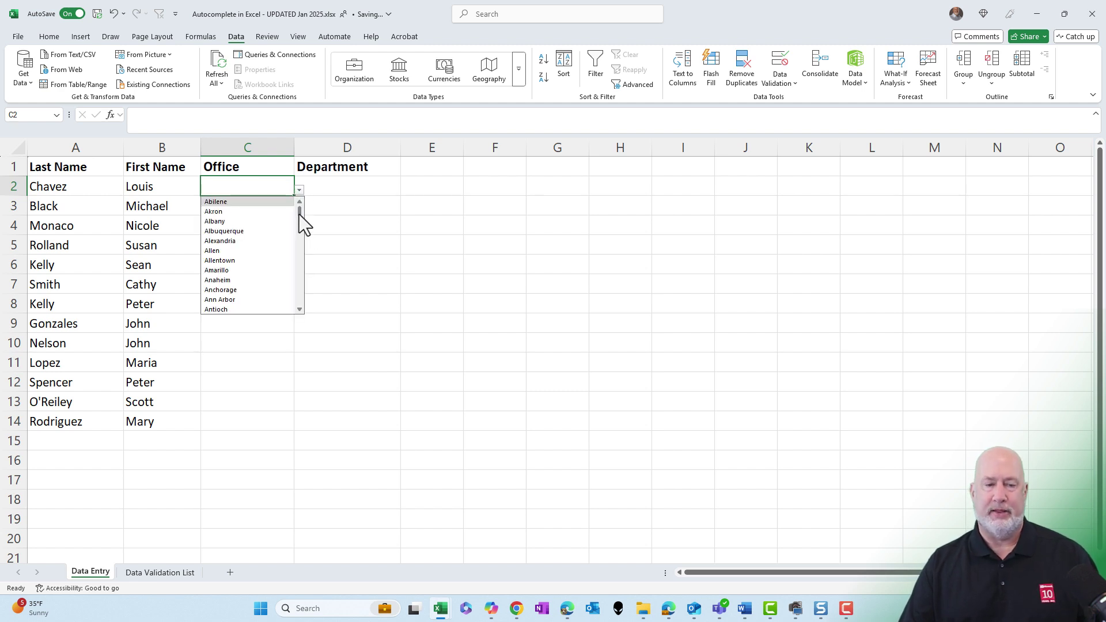
{"action": "mouse_move", "coordinate": [300, 213]}
{"action": "left_mouse_down"}
{"action": "mouse_move", "coordinate": [302, 236]}
{"action": "mouse_move", "coordinate": [299, 207]}
{"action": "left_mouse_up"}
{"action": "left_click", "coordinate": [264, 187]}
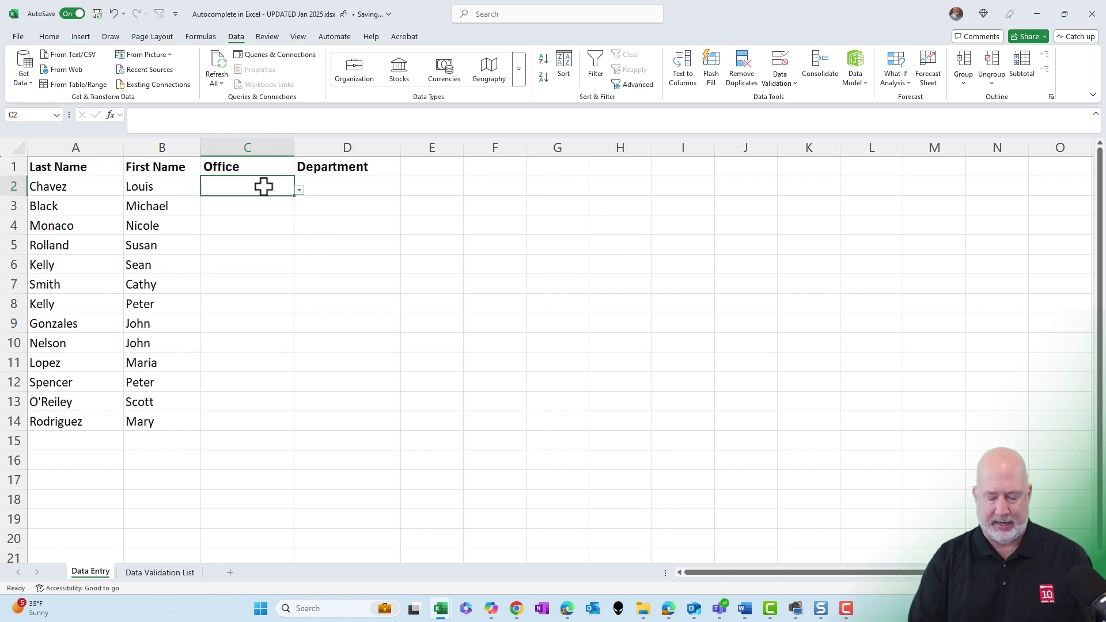
{"action": "type", "text": "W"}
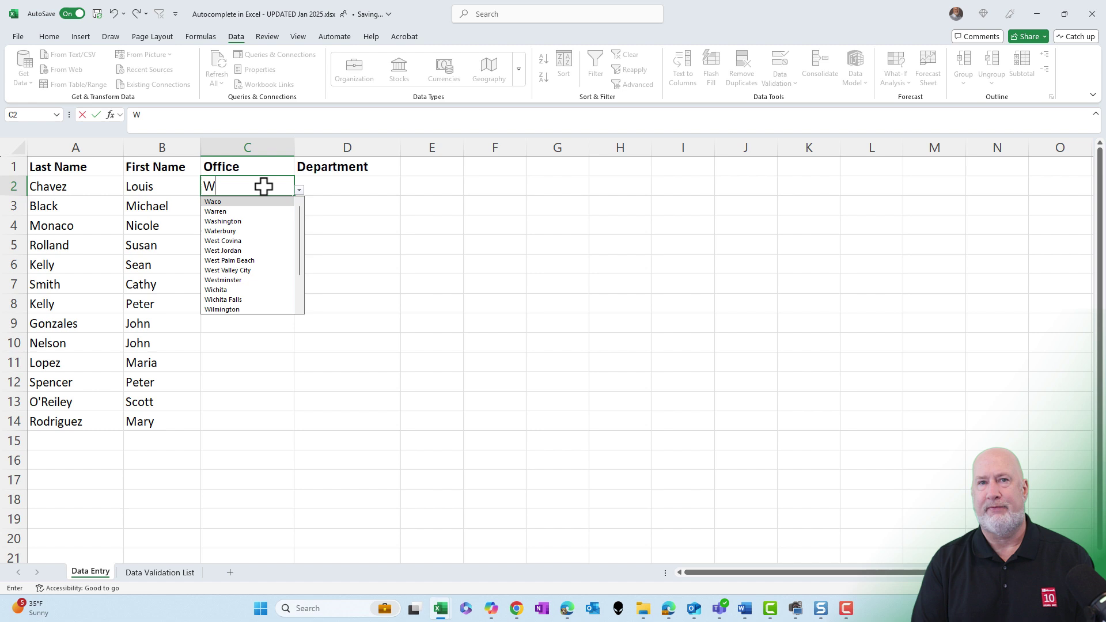
{"action": "type", "text": "i"}
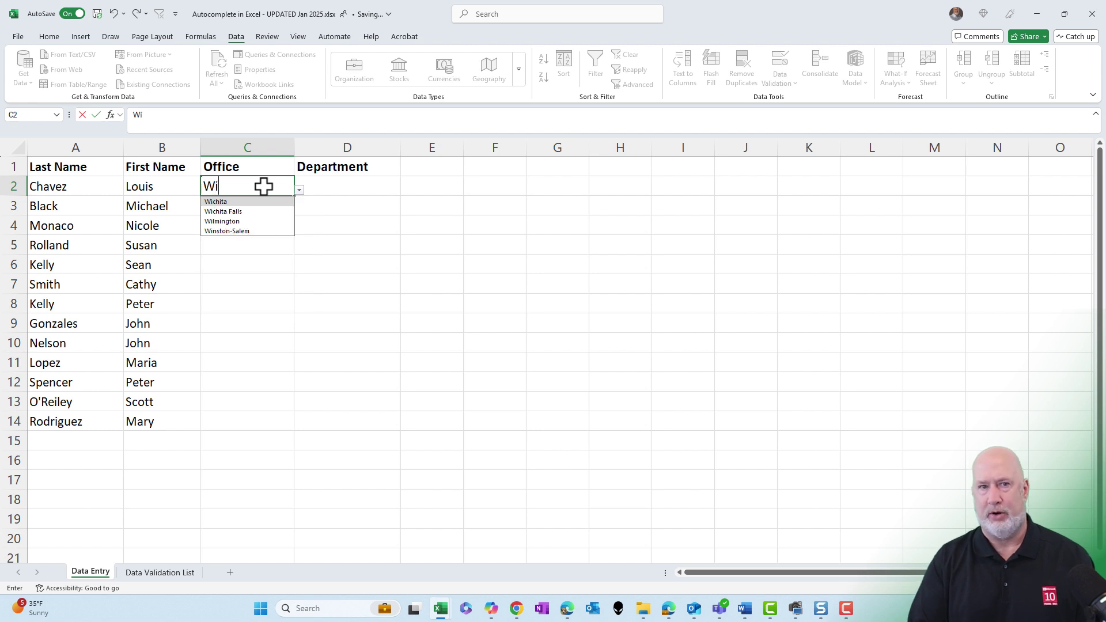
{"action": "left_click", "coordinate": [244, 213]}
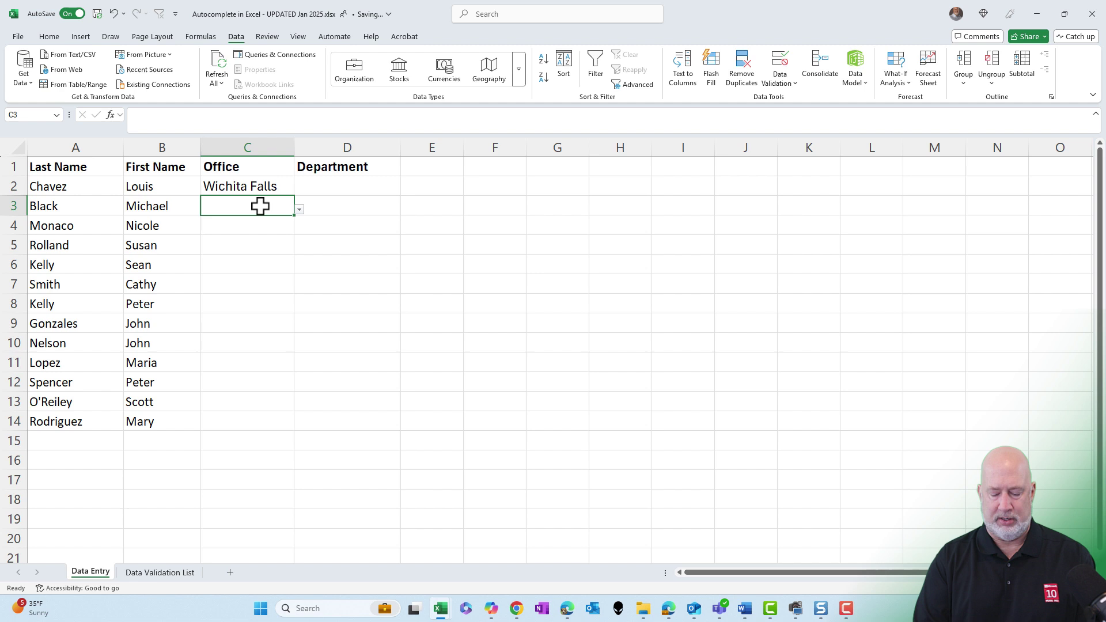
{"action": "type", "text": "Wi"}
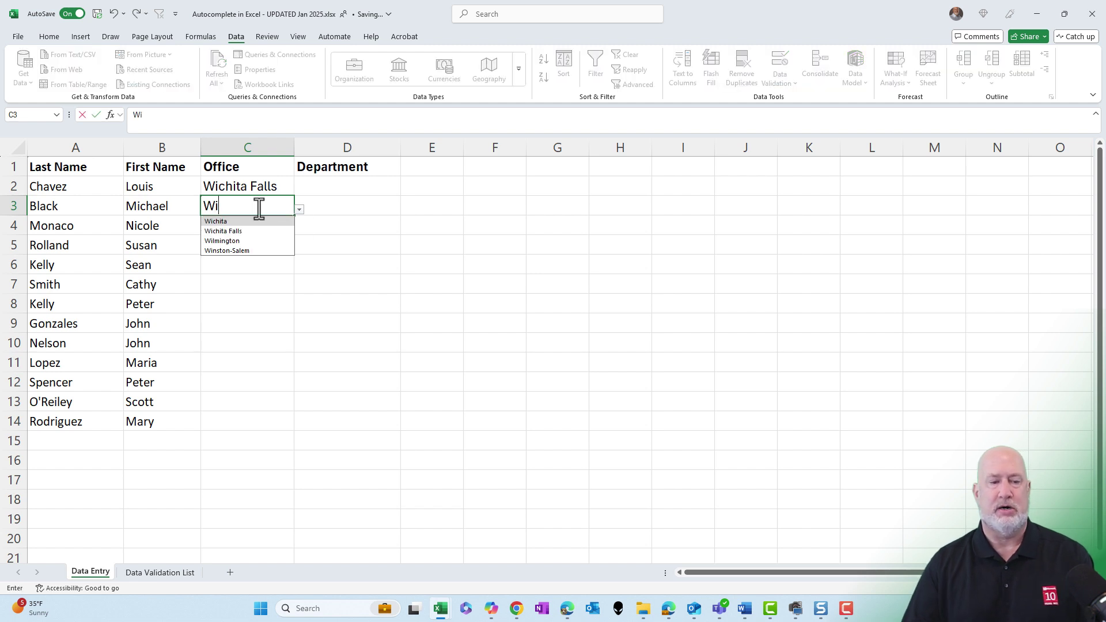
- Autocomplete Wichita into C3, then cancel the rejected misspelled city in C4
{"action": "key", "text": "Down"}
{"action": "key", "text": "Down"}
{"action": "key", "text": "Down"}
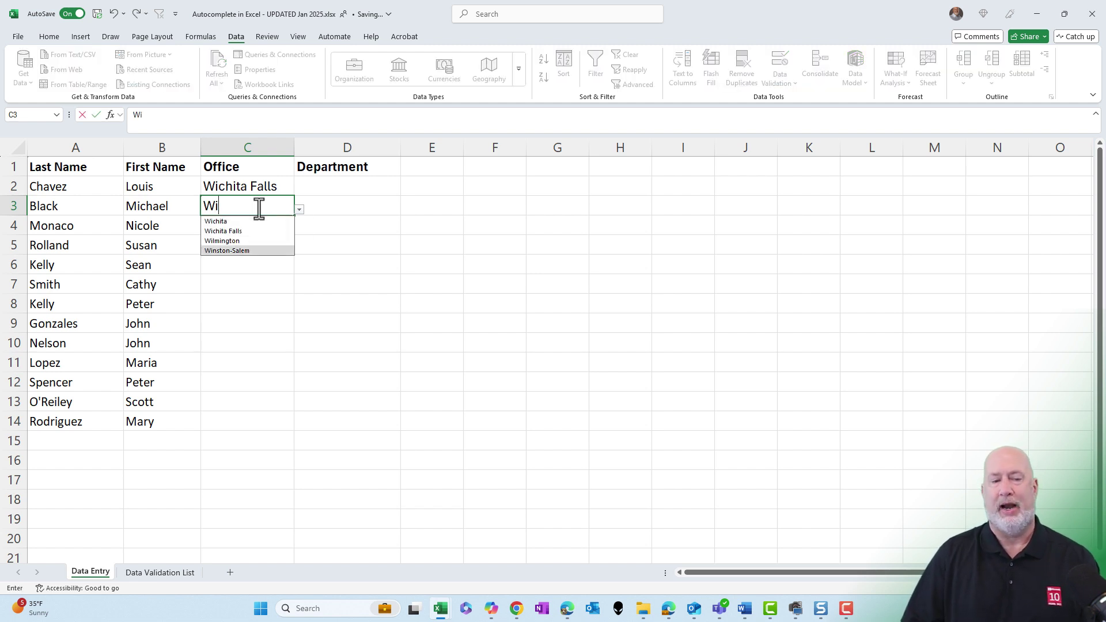
{"action": "key", "text": "Down"}
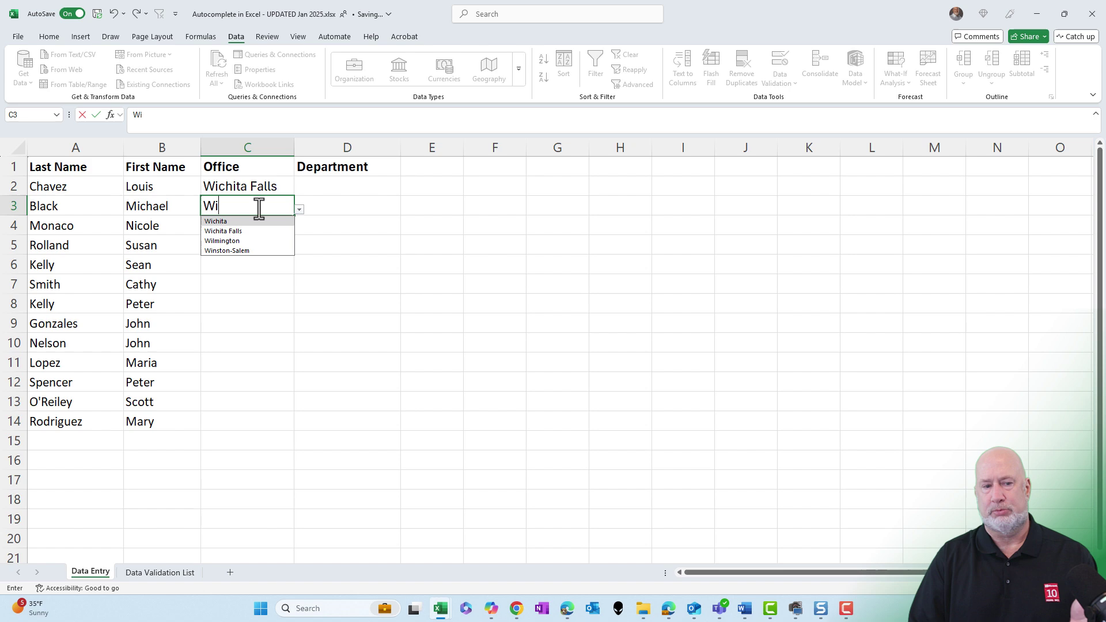
{"action": "key", "text": "Return"}
{"action": "key", "text": "Return"}
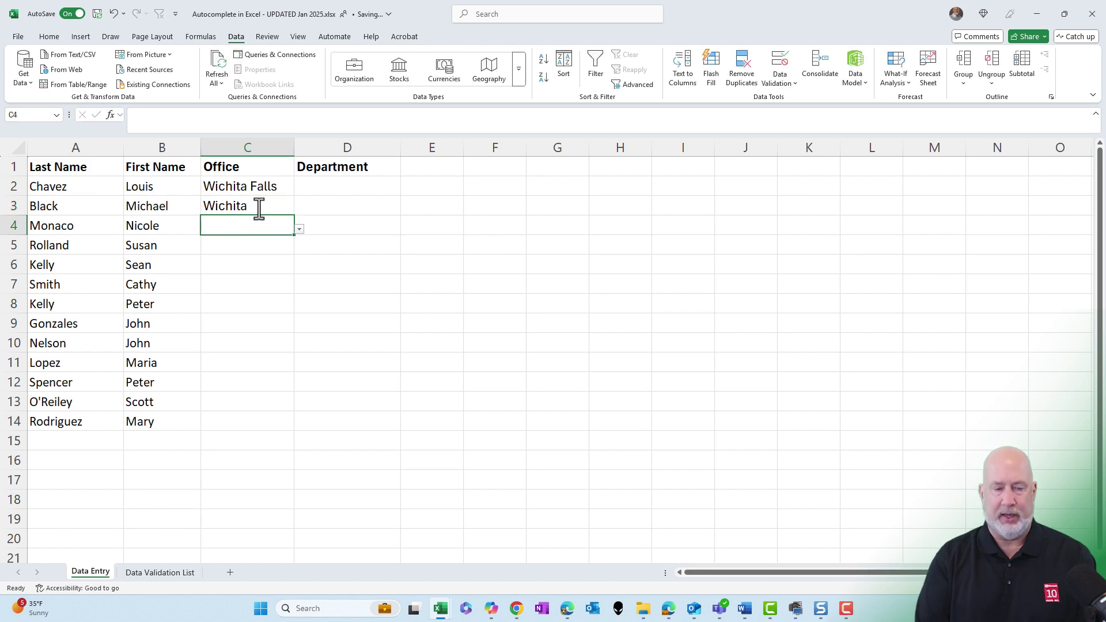
{"action": "type", "text": "Wich"}
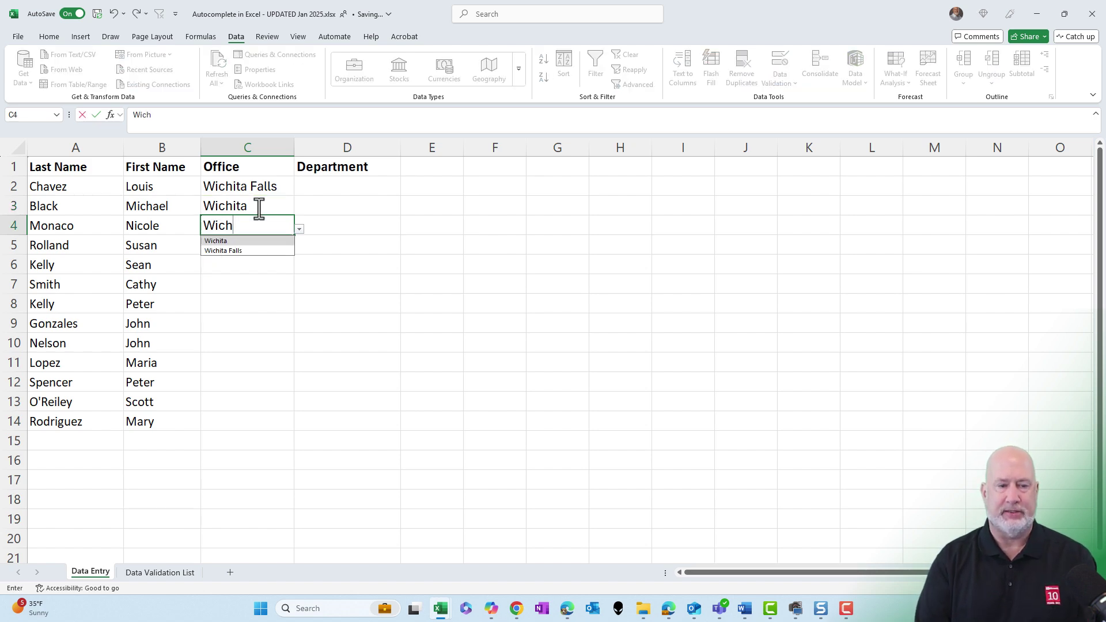
{"action": "type", "text": "aaaa"}
{"action": "key", "text": "Return"}
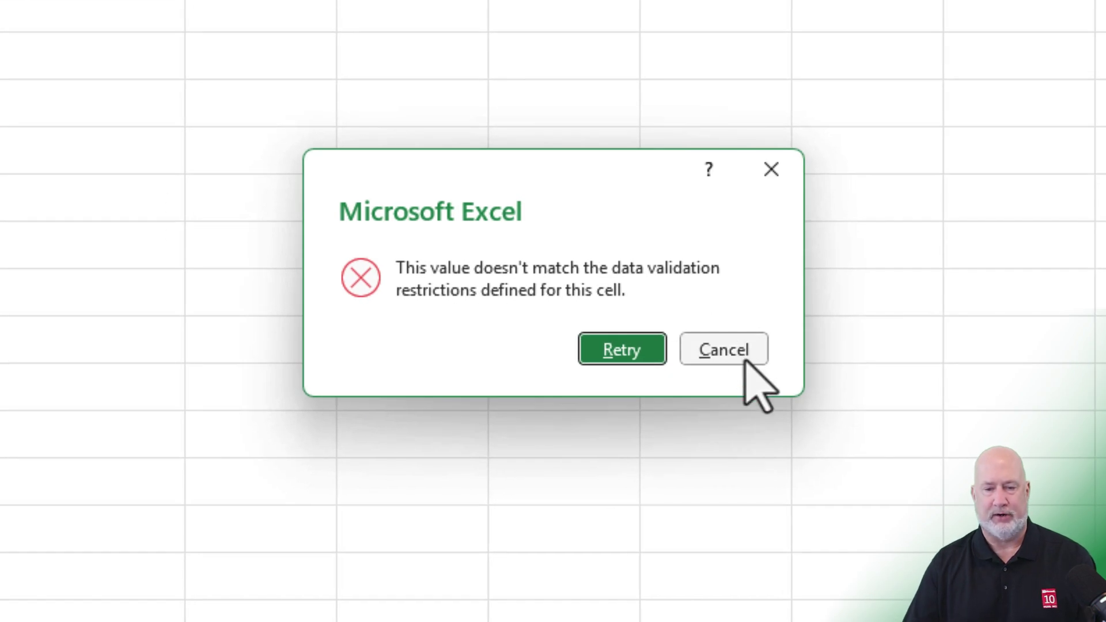
{"action": "key", "text": "Escape"}
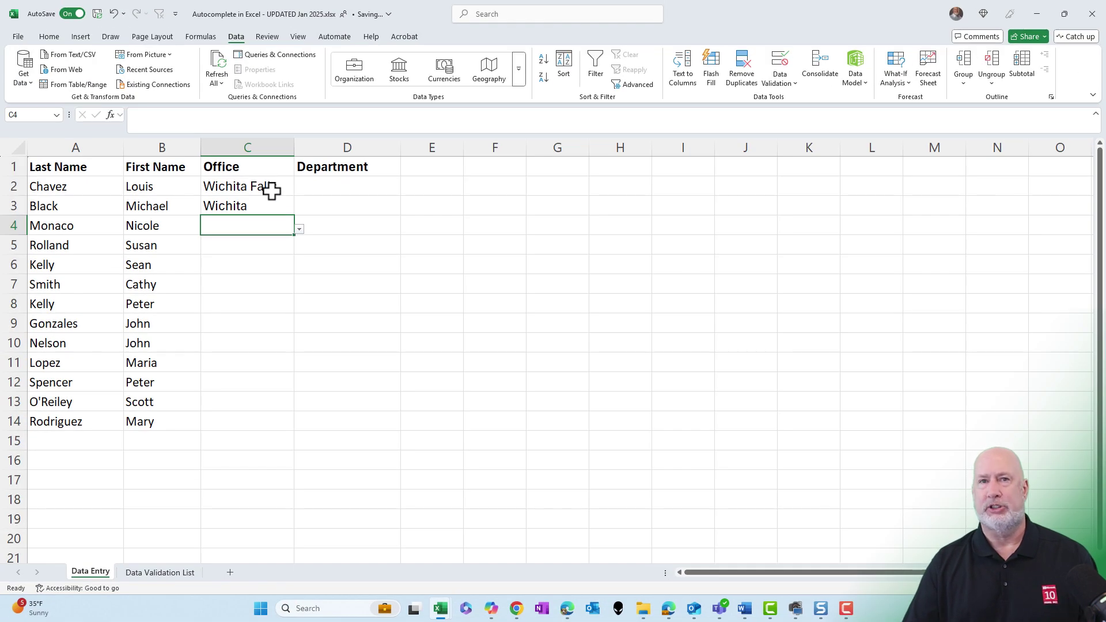
{"action": "left_click_drag", "start_coordinate": [271, 192], "coordinate": [260, 421]}
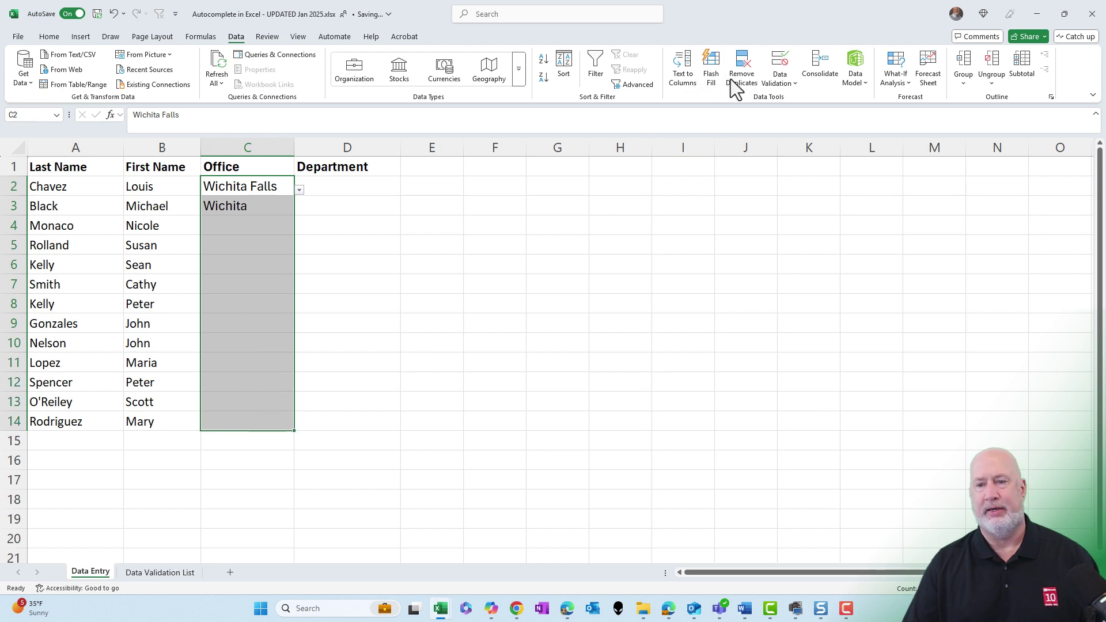
{"action": "left_click", "coordinate": [784, 83]}
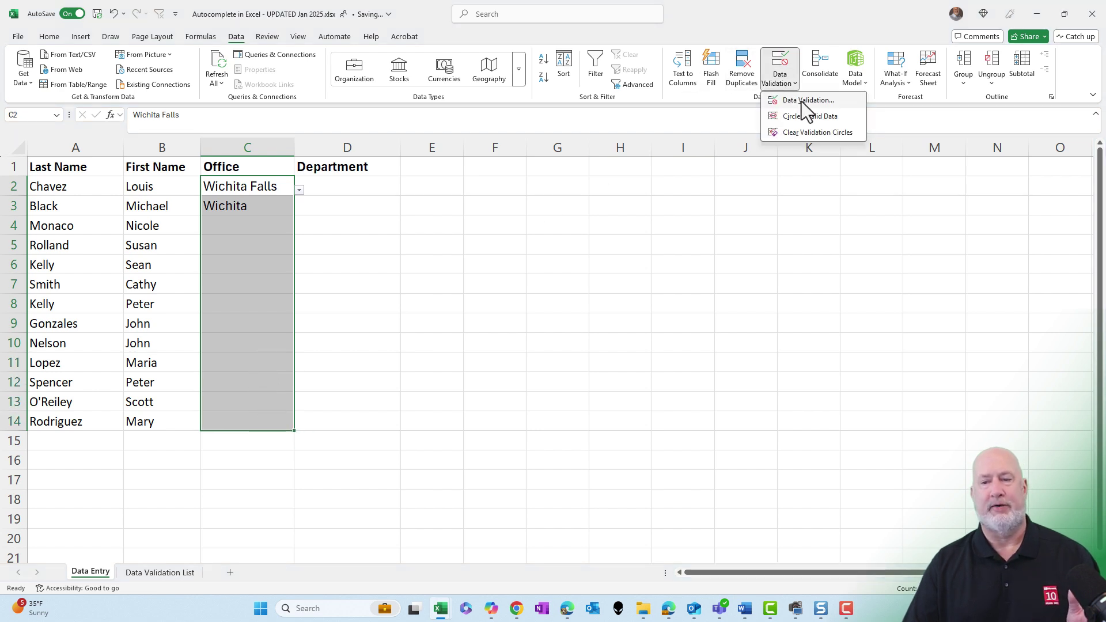
{"action": "left_click", "coordinate": [802, 101]}
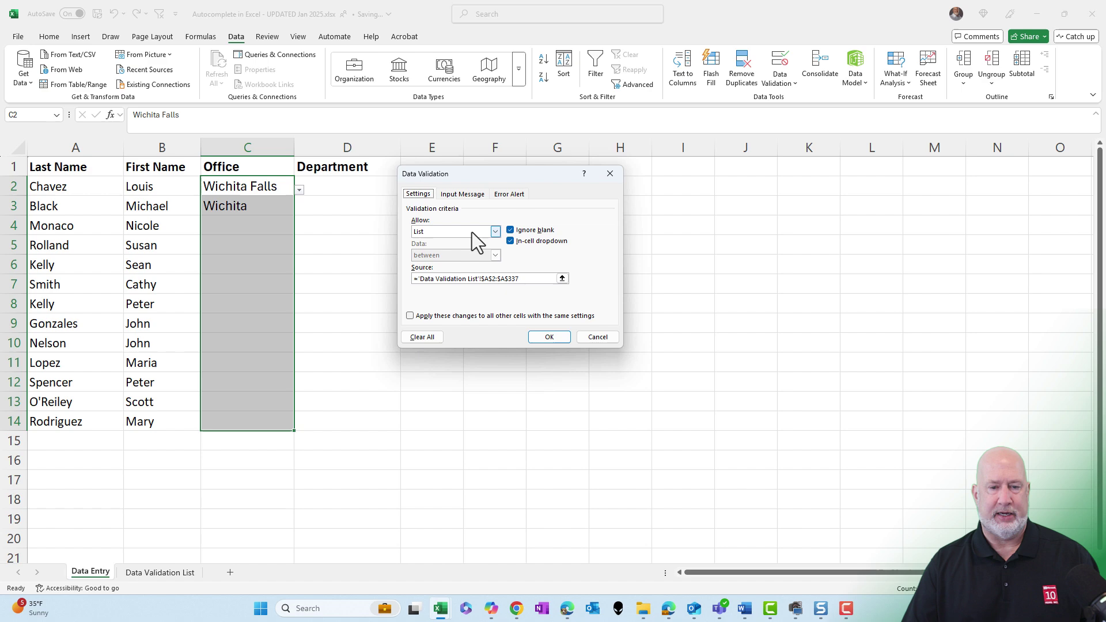
{"action": "left_click", "coordinate": [456, 196]}
{"action": "left_click", "coordinate": [444, 245]}
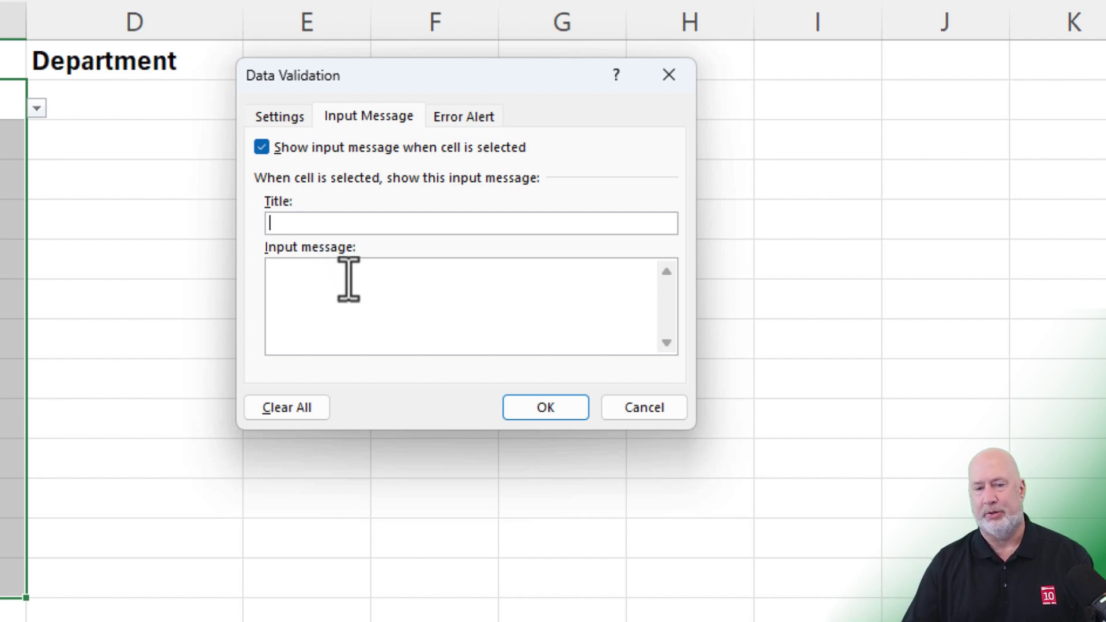
{"action": "left_click", "coordinate": [471, 119]}
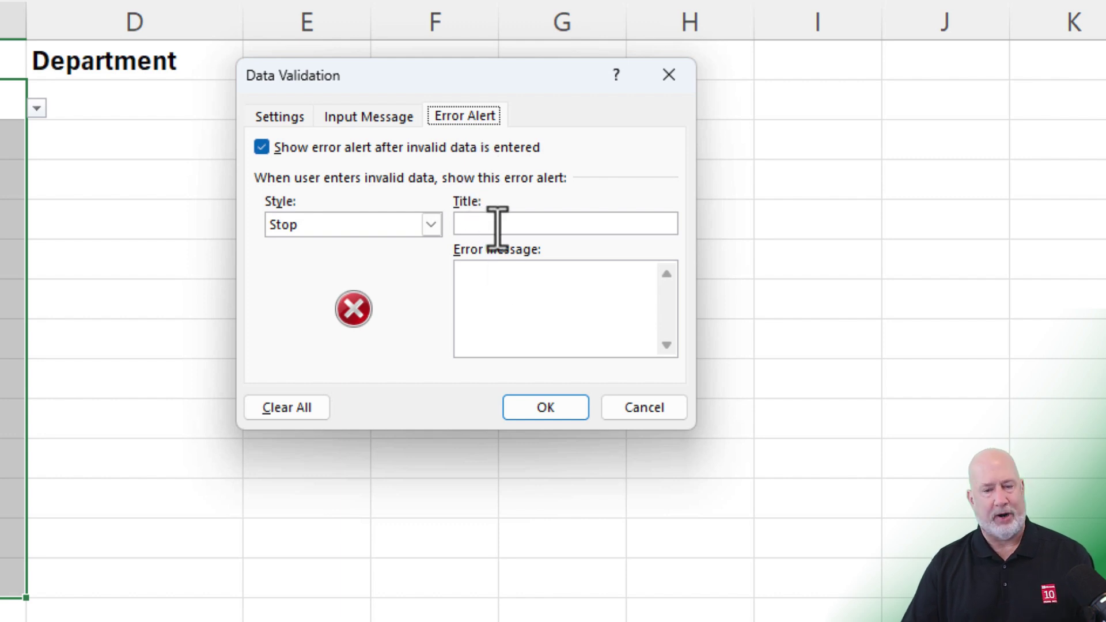
{"action": "left_click", "coordinate": [639, 408]}
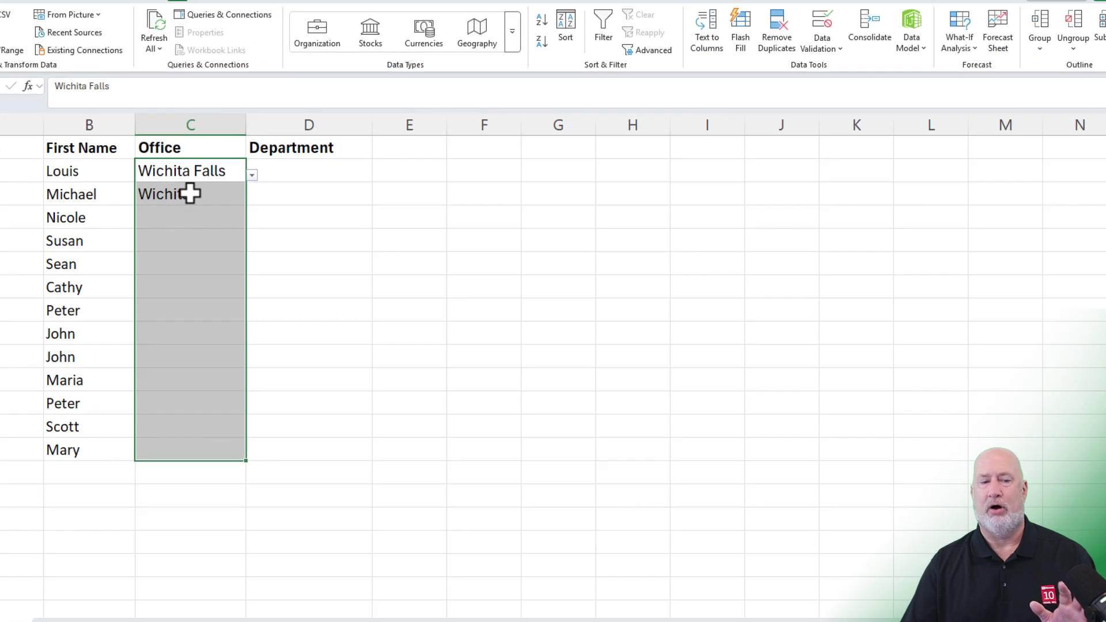
{"action": "left_click", "coordinate": [190, 193]}
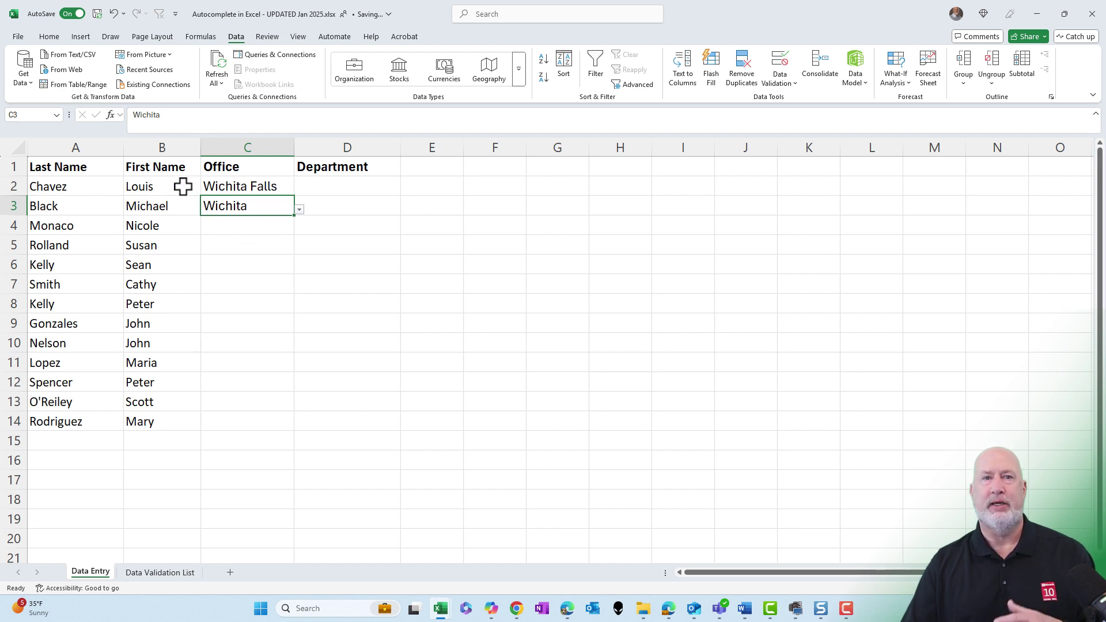
- Add the new city aaaaaa below the last entry in the City table
{"action": "left_click", "coordinate": [156, 573]}
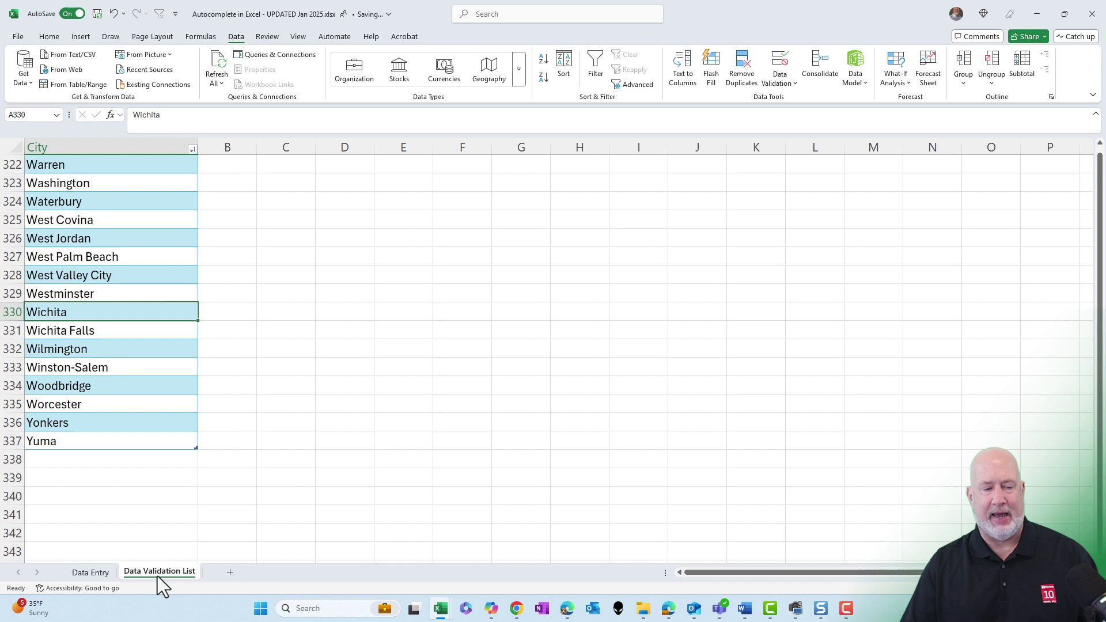
{"action": "left_click", "coordinate": [96, 461]}
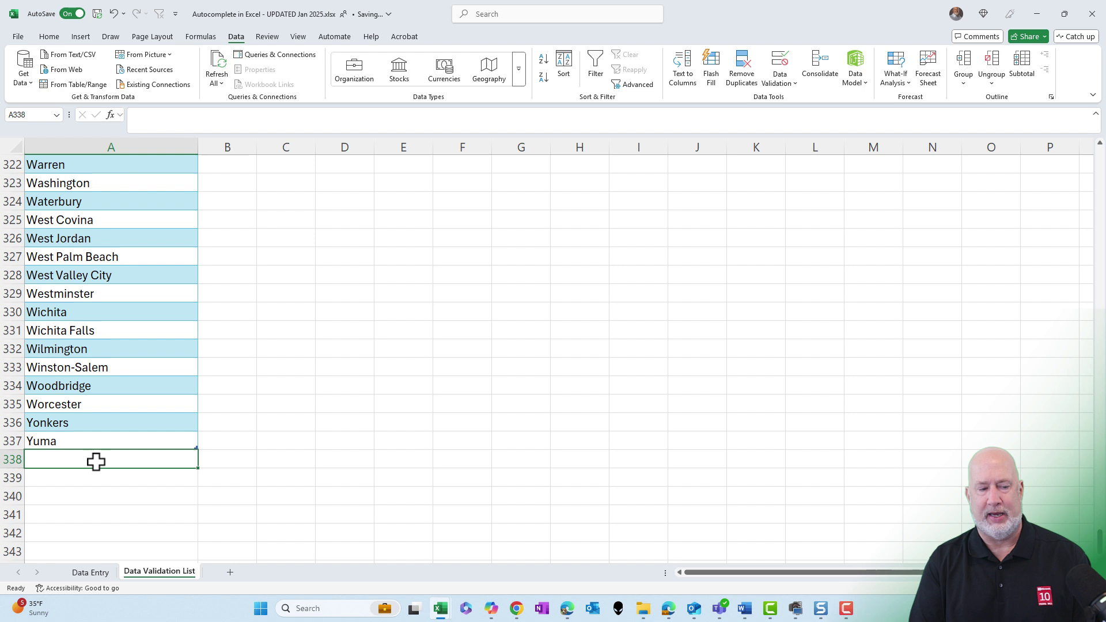
{"action": "type", "text": "aaaaaa"}
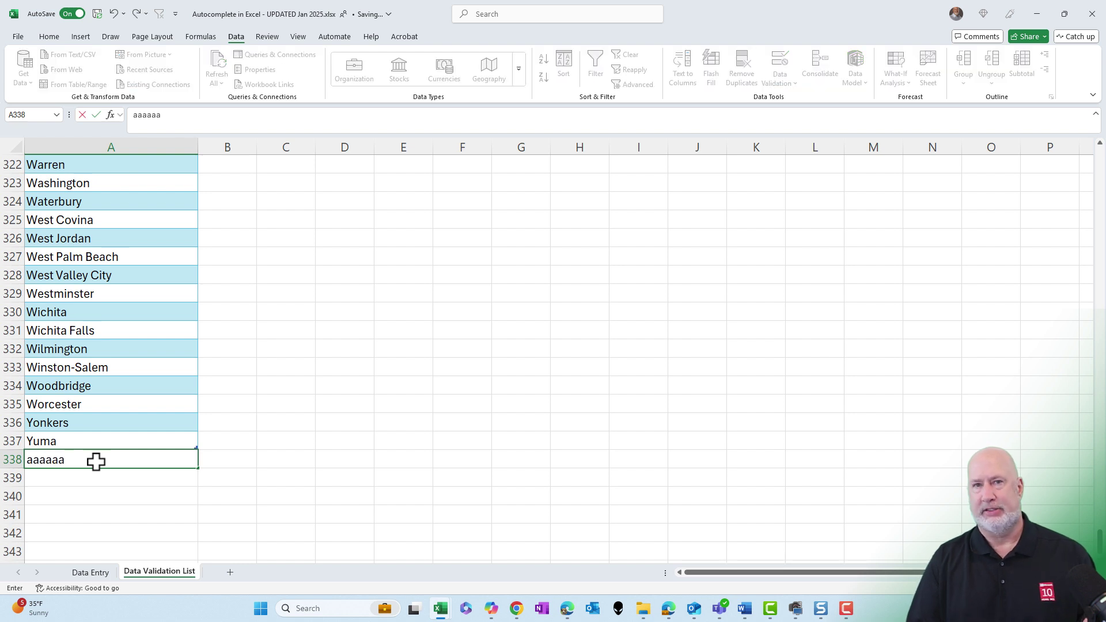
{"action": "key", "text": "Return"}
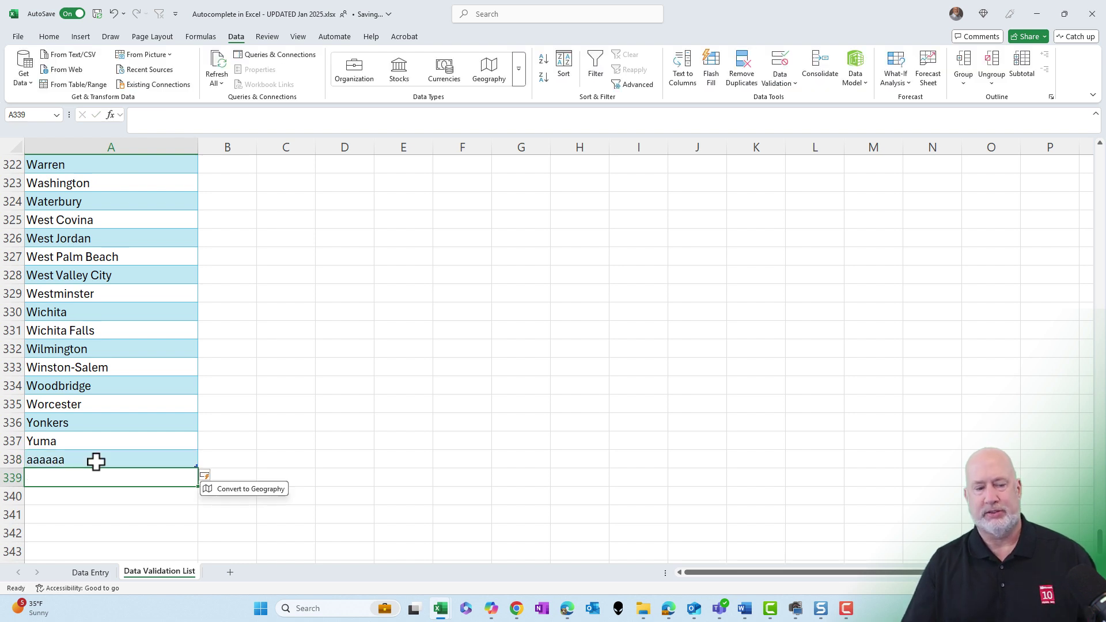
- Sort the City table A to Z so aaaaaa moves to the top
{"action": "left_click", "coordinate": [118, 403]}
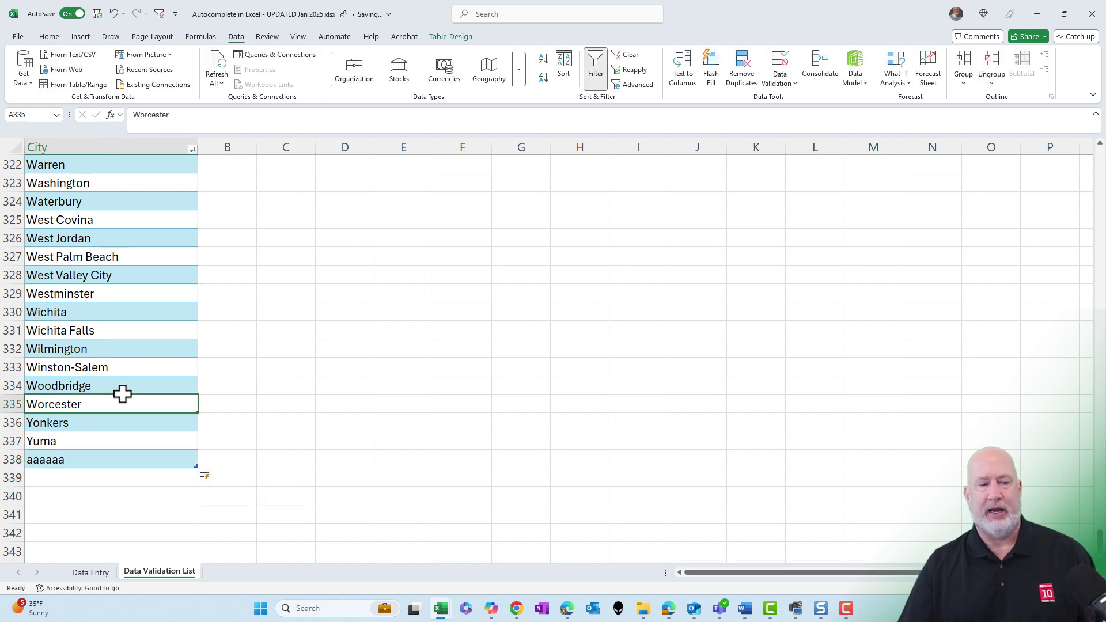
{"action": "left_click", "coordinate": [192, 149]}
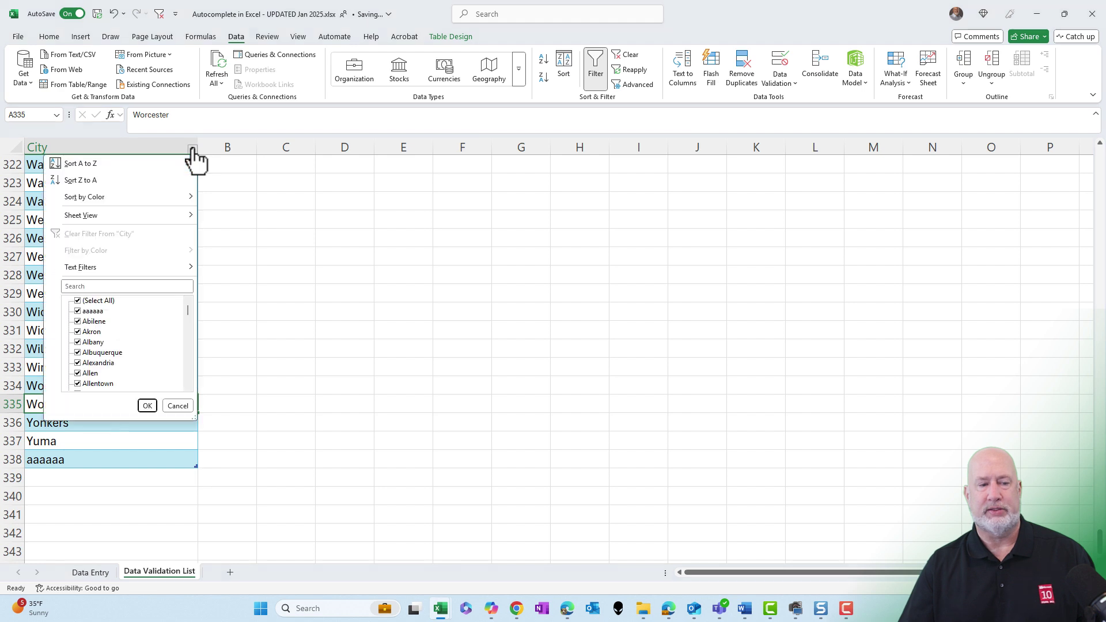
{"action": "left_click", "coordinate": [139, 177]}
{"action": "left_click", "coordinate": [139, 179]}
{"action": "key", "text": "alt+a"}
{"action": "key", "text": "s"}
{"action": "key", "text": "a"}
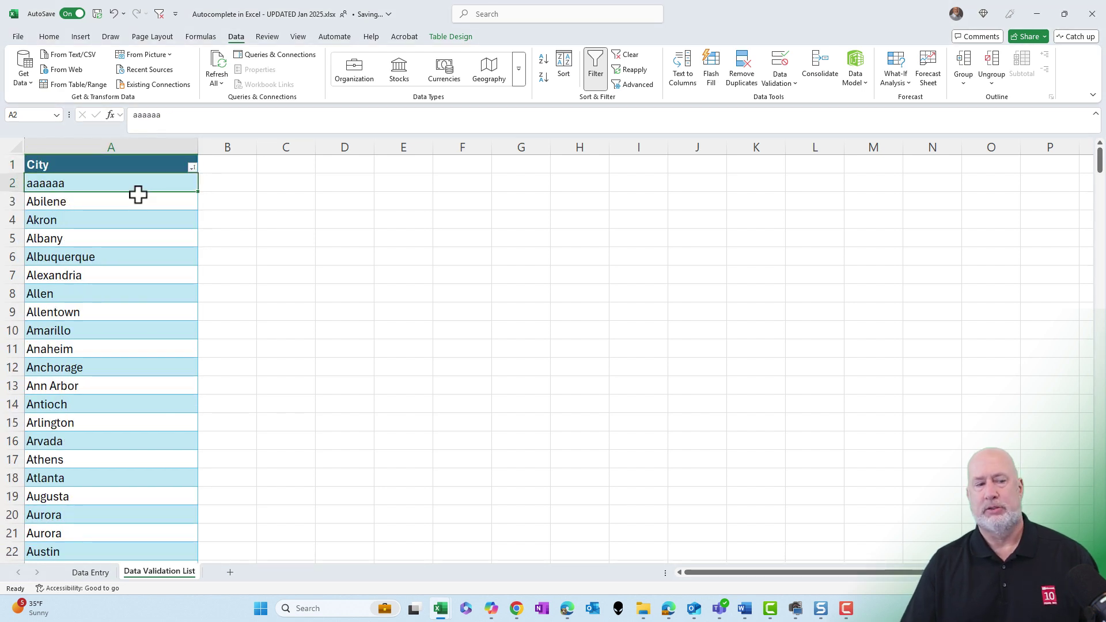
- On the Data Entry sheet, choose aaaaaa from C4's updated city dropdown
{"action": "left_click", "coordinate": [109, 573]}
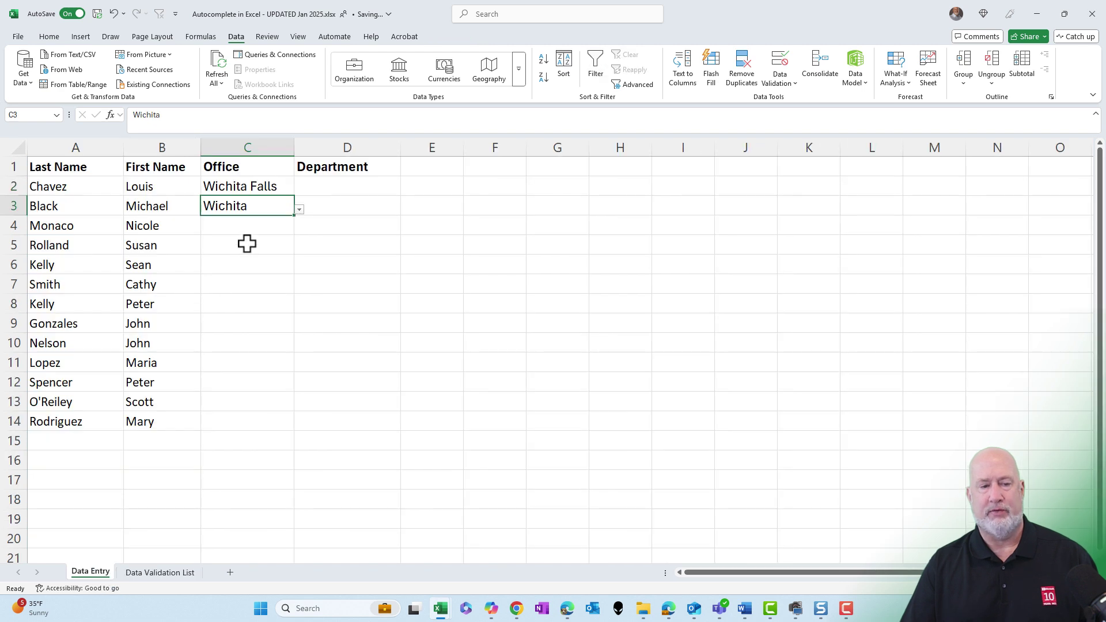
{"action": "left_click", "coordinate": [273, 227]}
{"action": "left_click", "coordinate": [297, 230]}
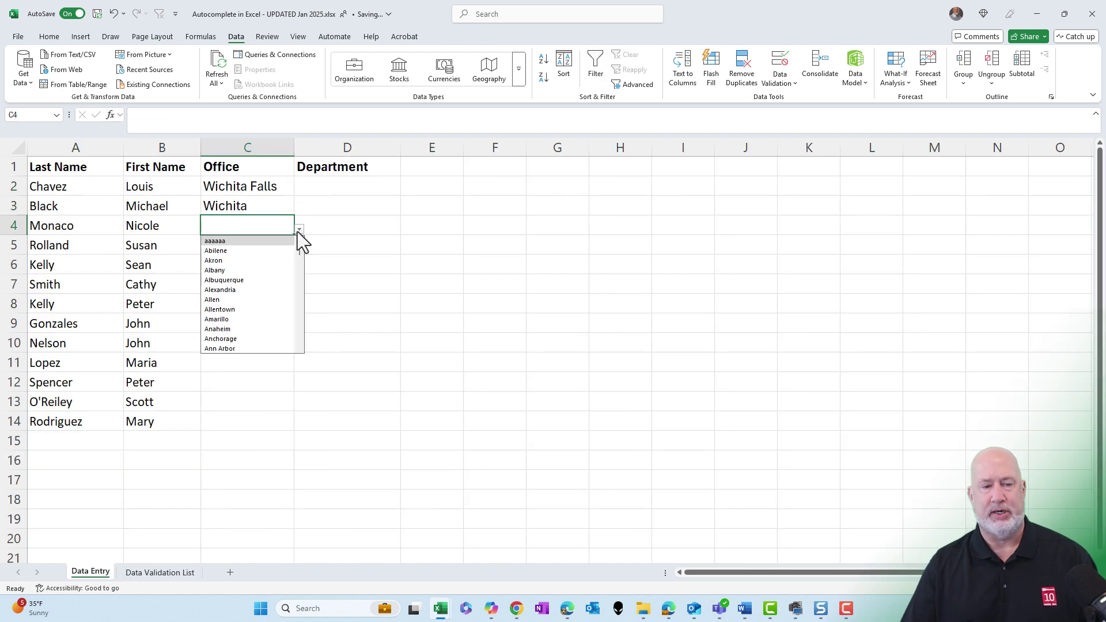
{"action": "left_click", "coordinate": [236, 242]}
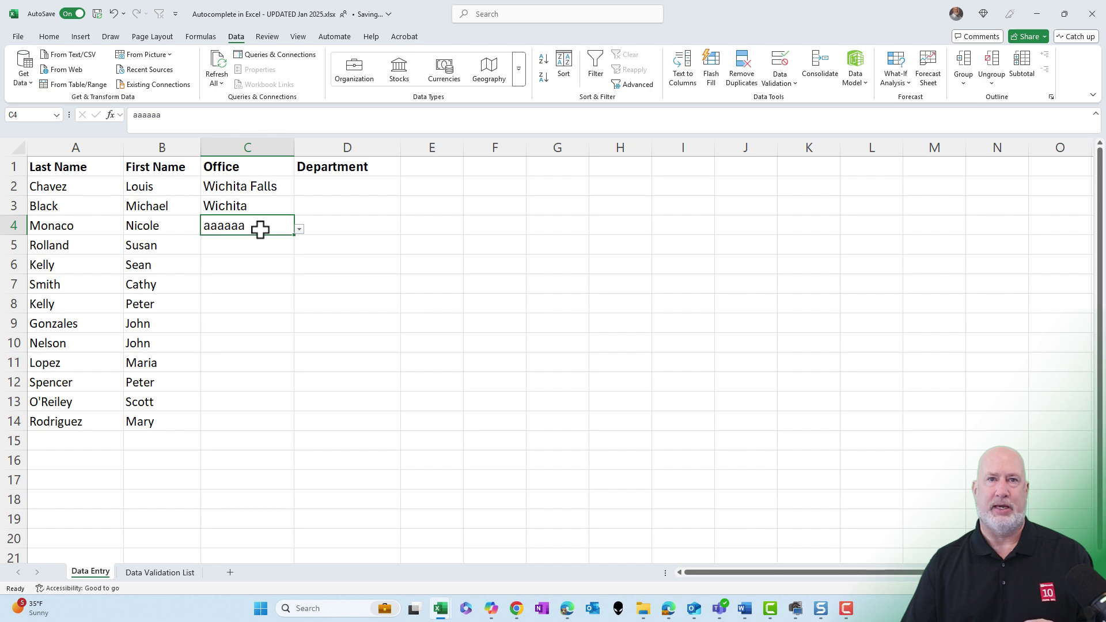
{"action": "left_click", "coordinate": [251, 206]}
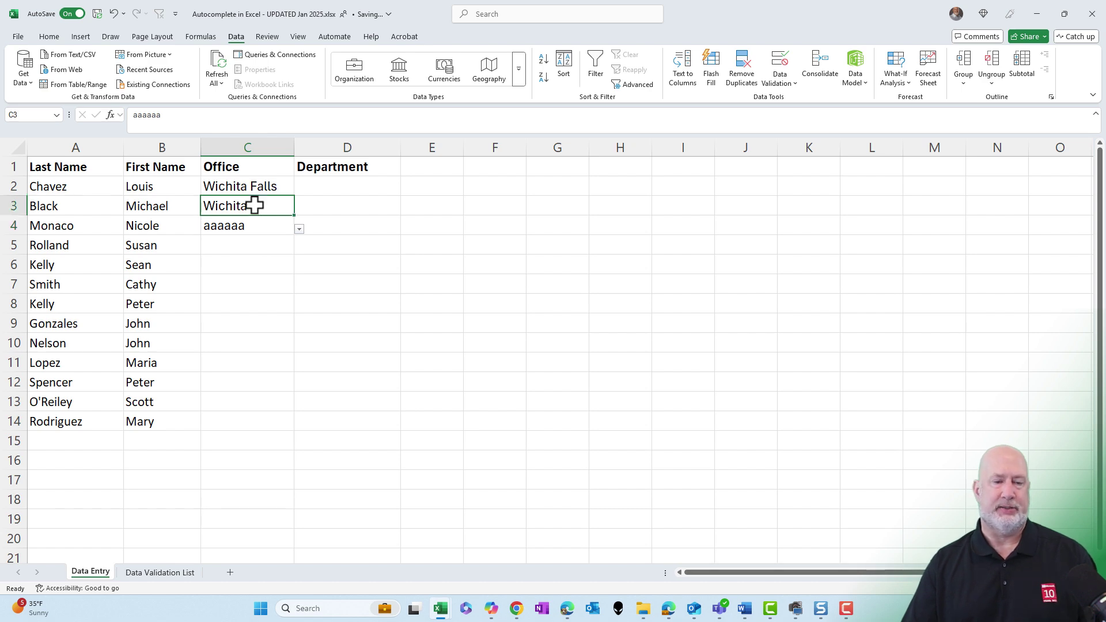